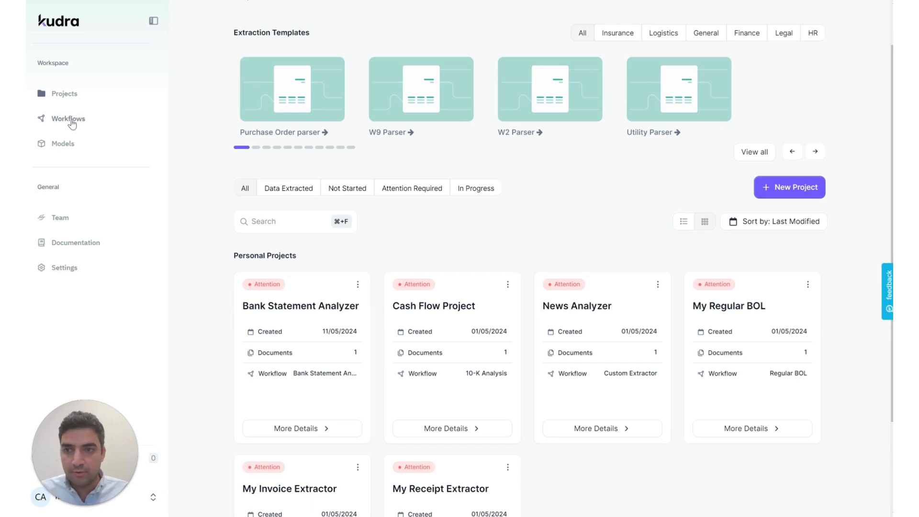
Go to the Workflows page listing templates and personal workflows.
left_click(67, 120)
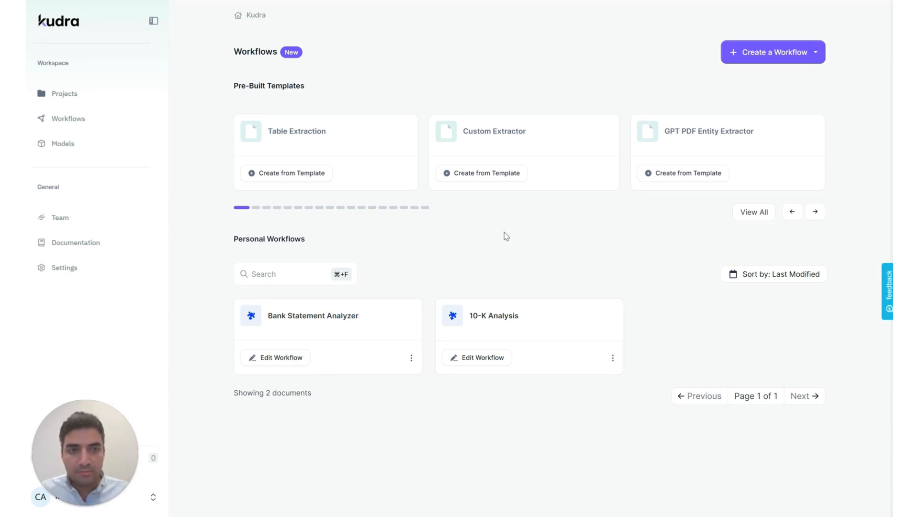
Create a blank workflow from scratch named 'Bank statement analyzer'.
left_click(791, 58)
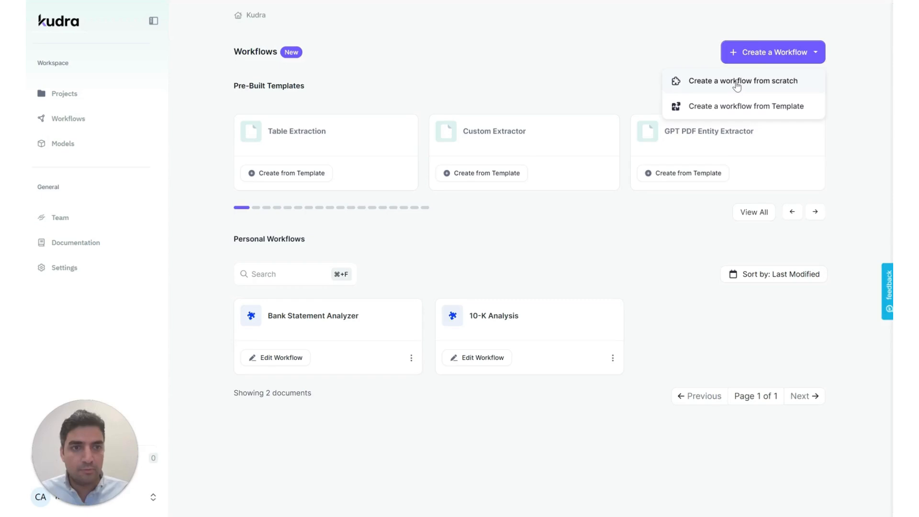
left_click(737, 82)
type("Ban")
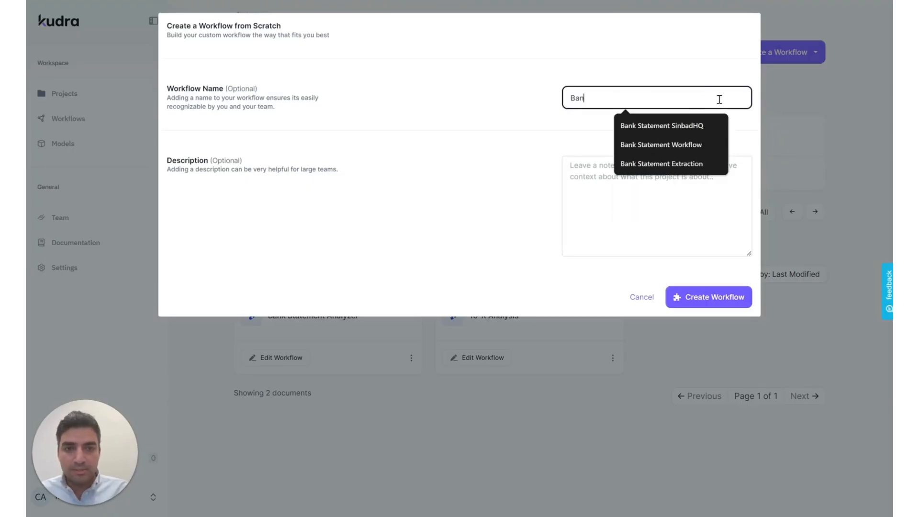
type("k stateme")
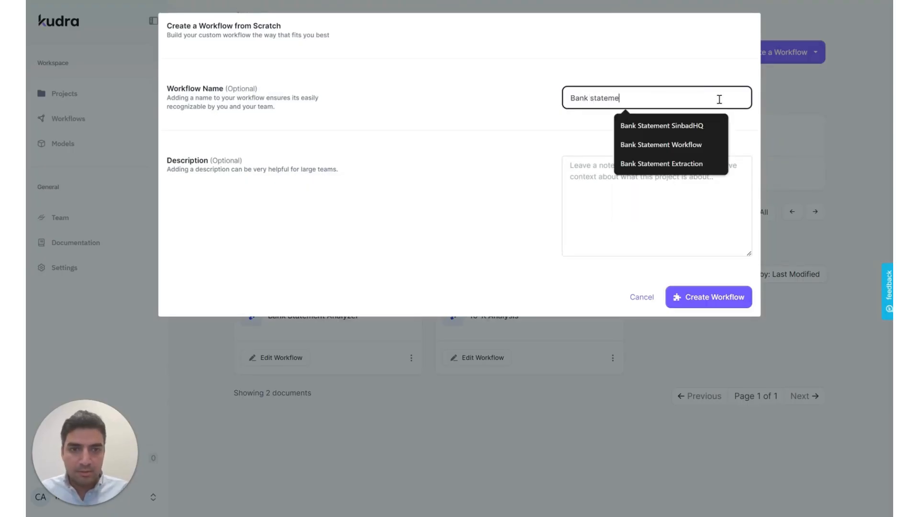
type("nt analyzer")
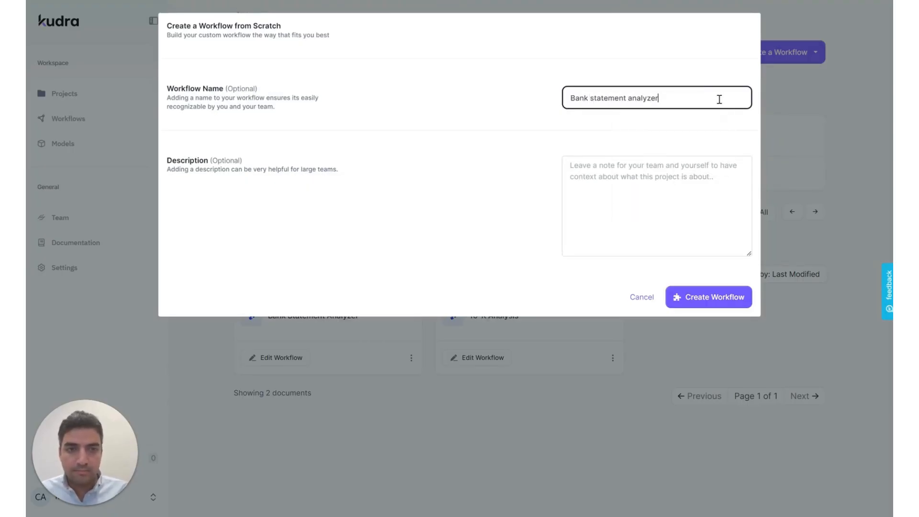
left_click(721, 298)
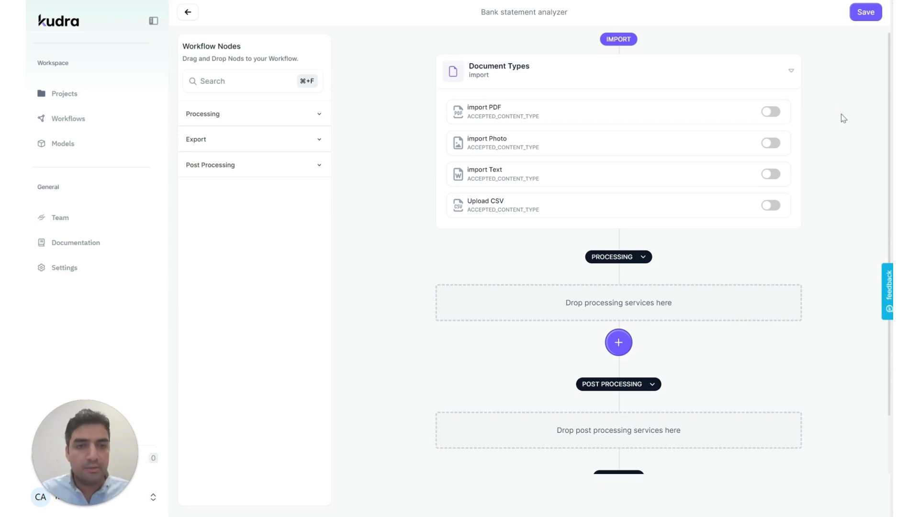
Enable PDF and Photo imports for the workflow and bring up the processing services.
left_click(771, 112)
left_click(776, 145)
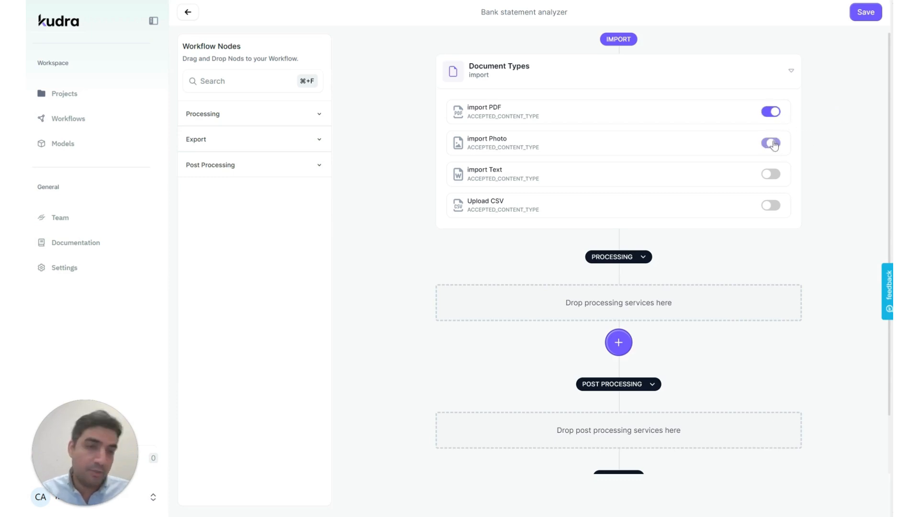
scroll(641, 216, "down", 2)
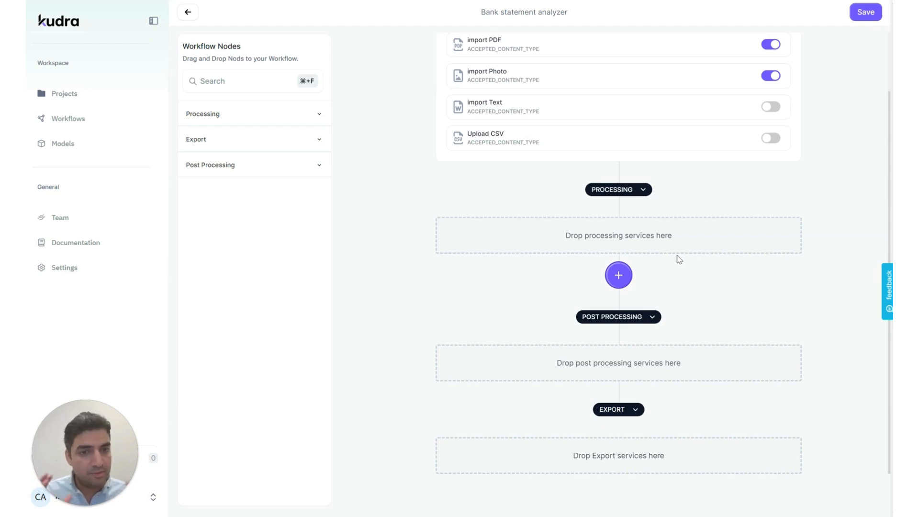
left_click(619, 275)
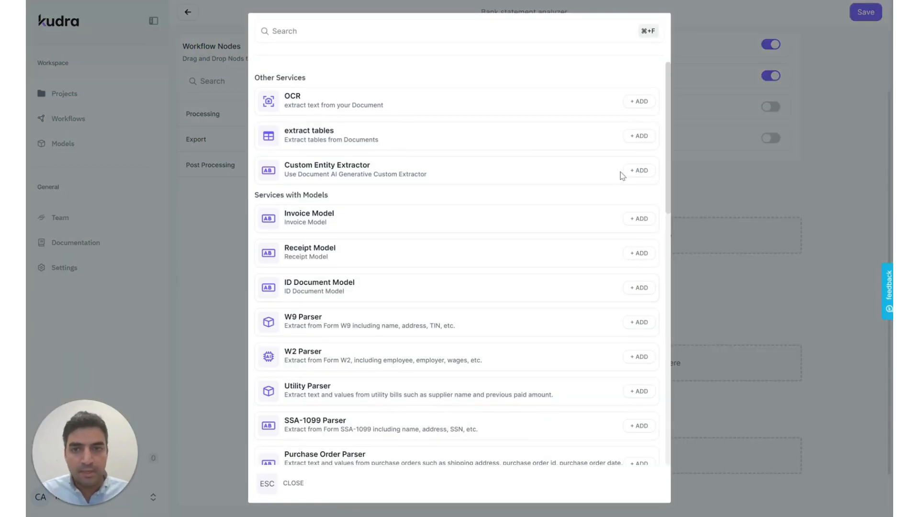
Add extract tables, then a ChatGPT step, to the processing stage.
left_click(638, 137)
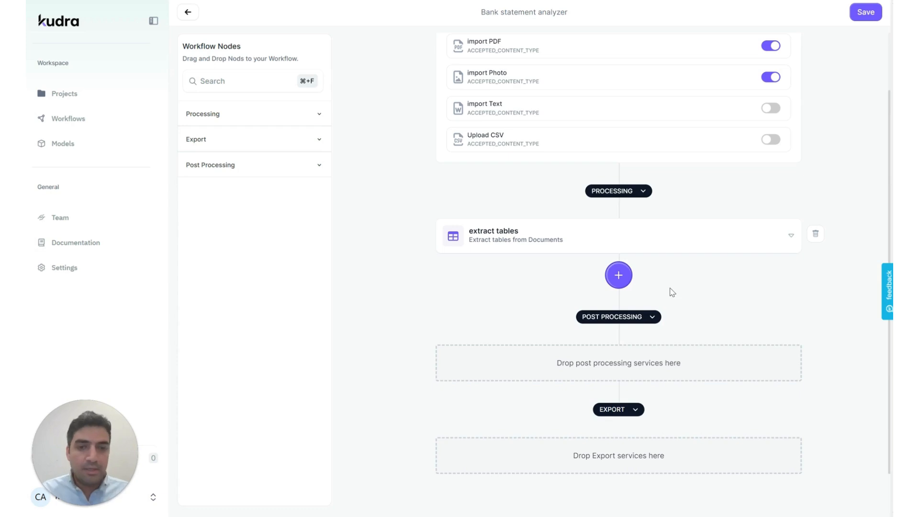
left_click(618, 275)
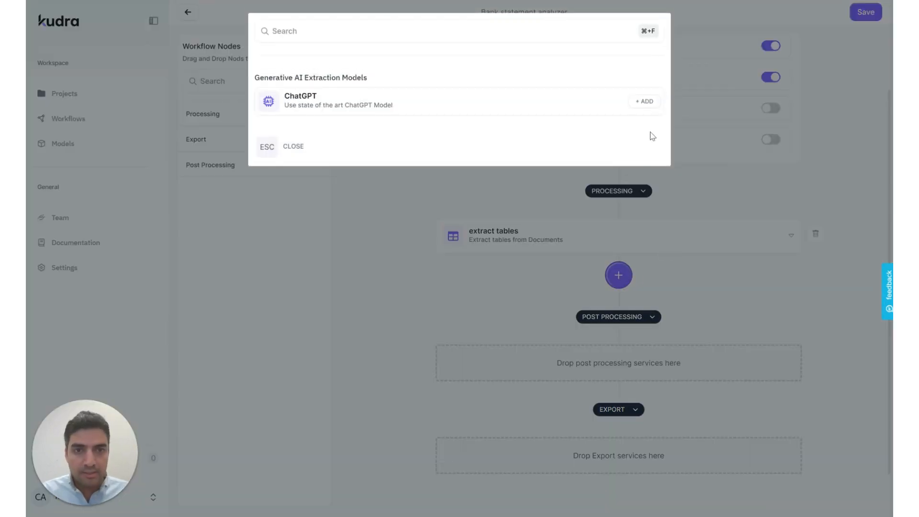
left_click(644, 101)
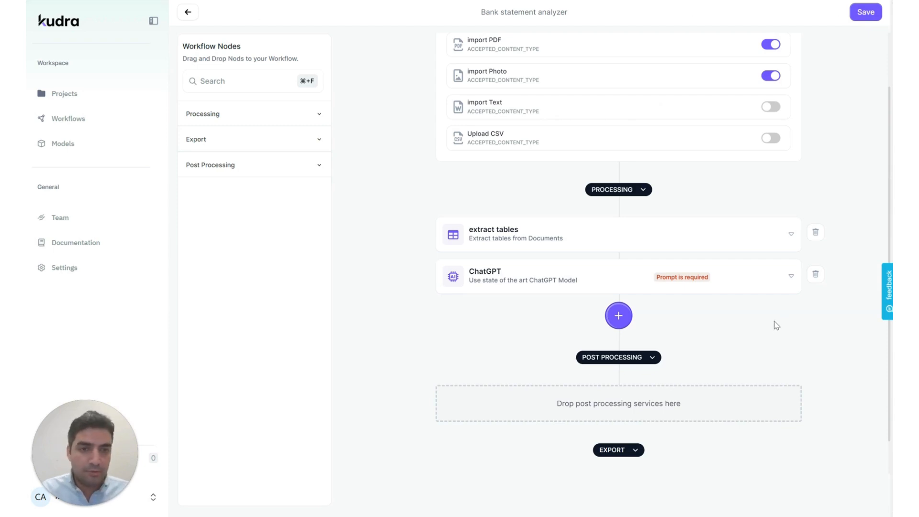
Write a financial-advisor prompt asking ChatGPT to analyze the statement and recommend spending habits.
left_click(789, 277)
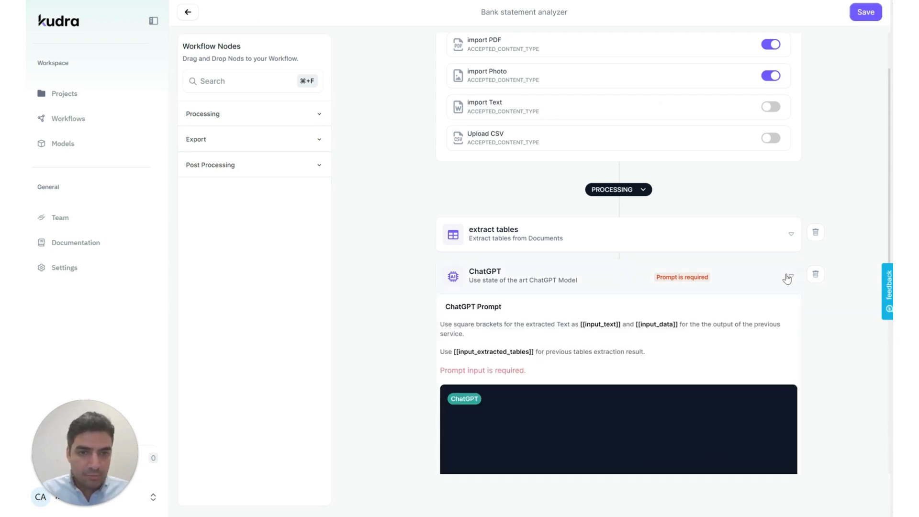
scroll(642, 314, "down", 5)
scroll(549, 273, "up", 1)
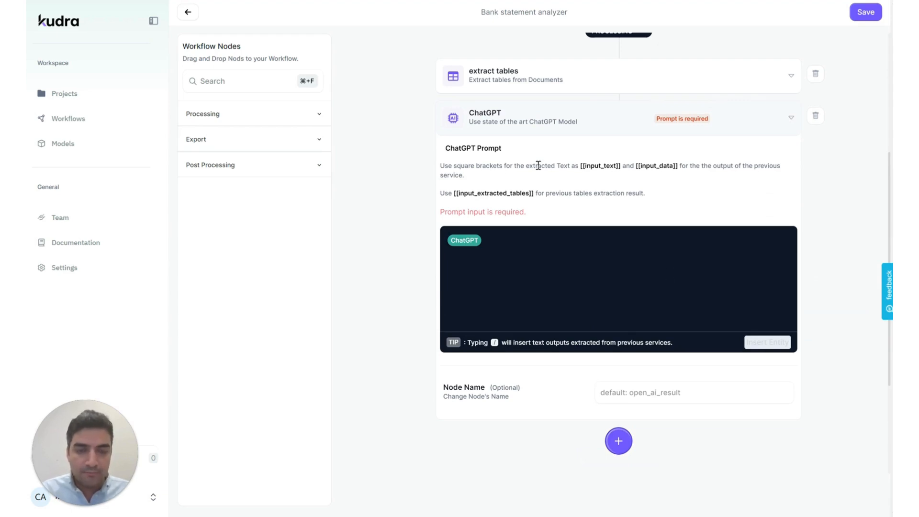
left_click(549, 246)
type("You are")
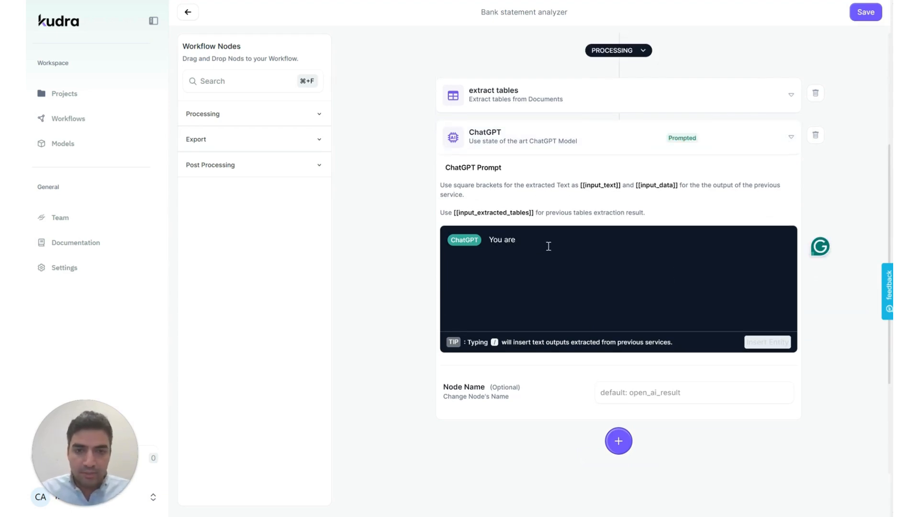
type(" a financial")
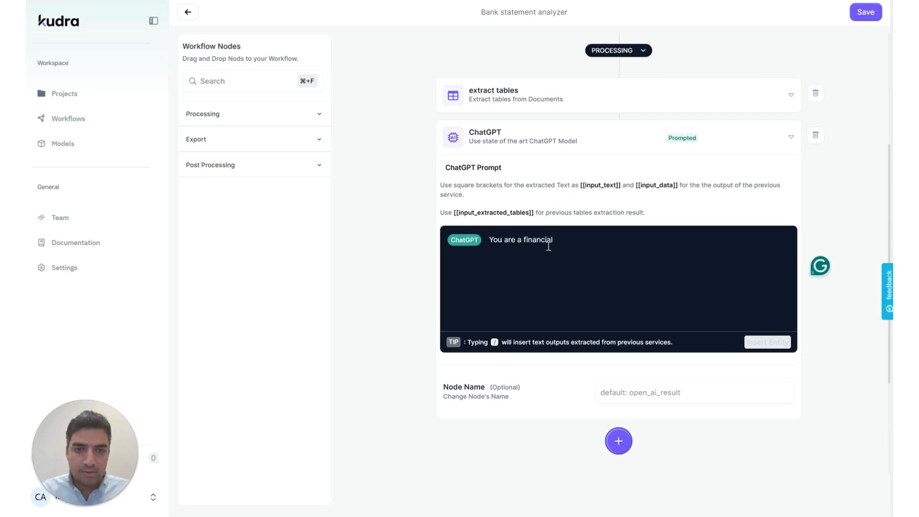
type(" advisor. Please ")
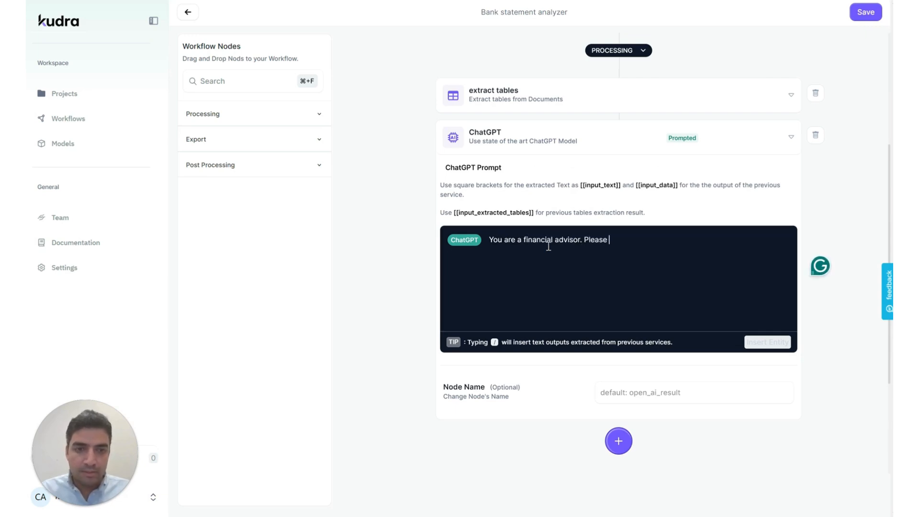
type("analyze the bank sta")
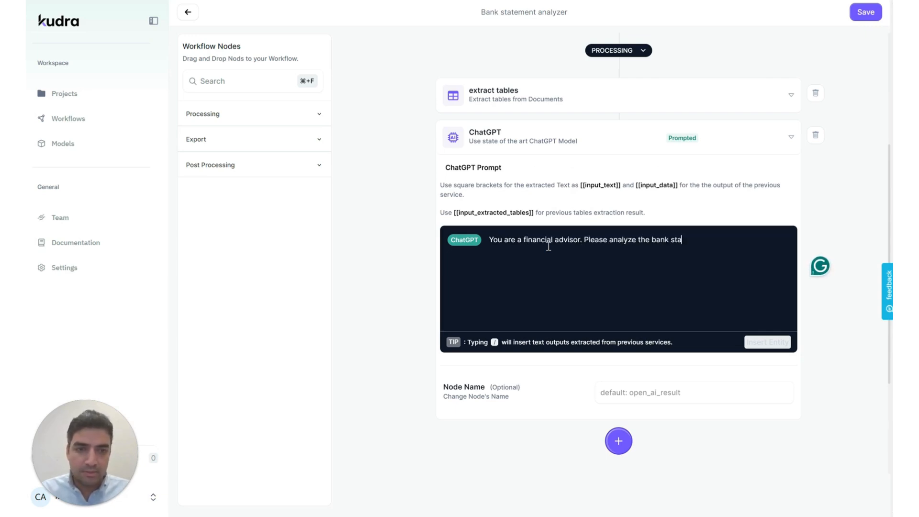
type("tement below ")
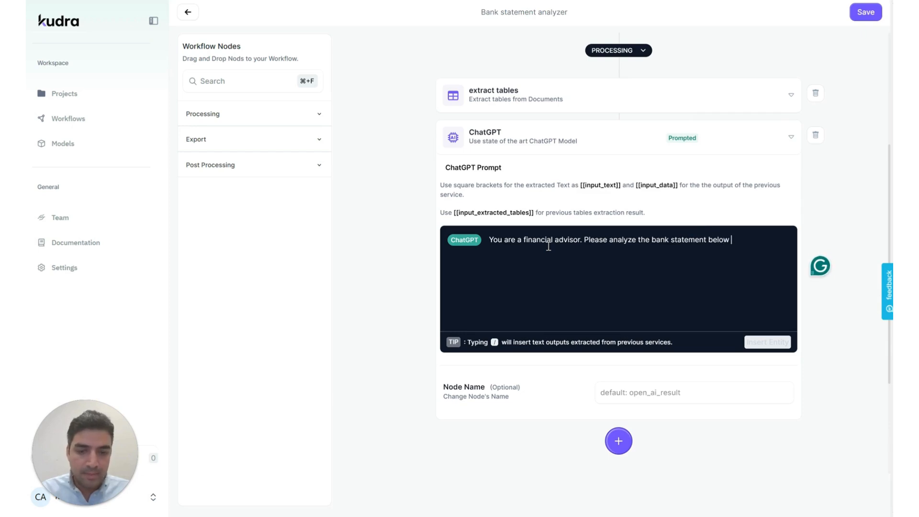
type("and provide recommendation")
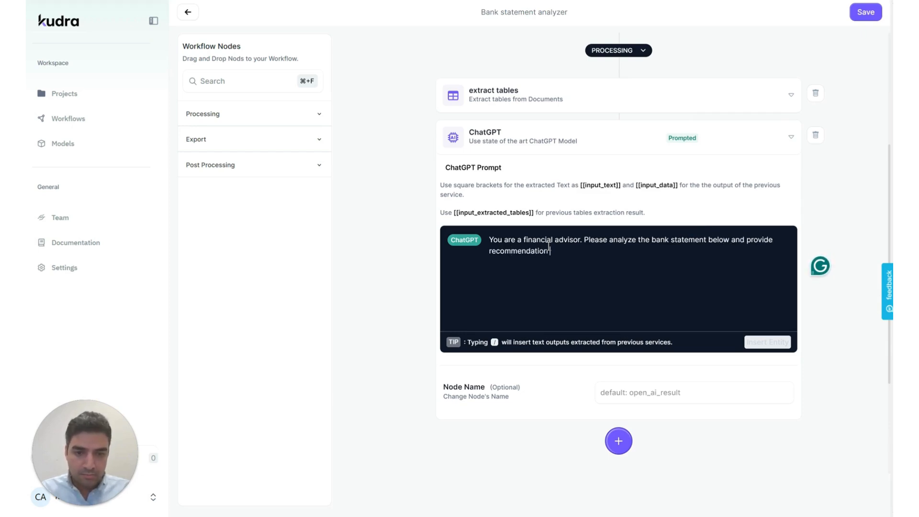
type(" on improving ")
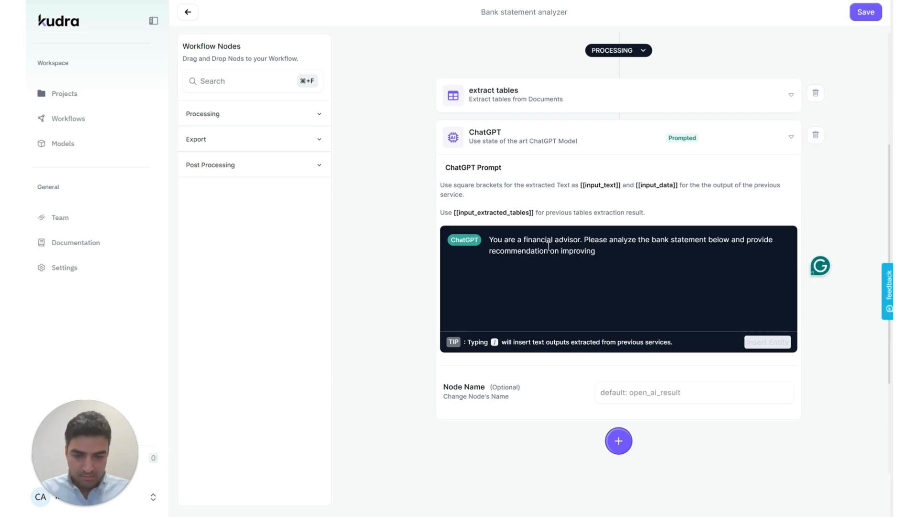
type("my spending habit:")
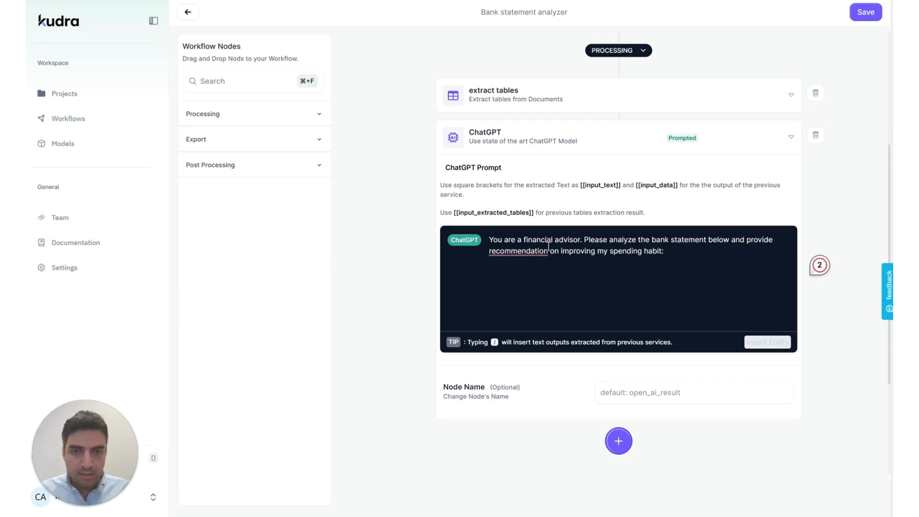
mouse_move(549, 246)
left_click(586, 280)
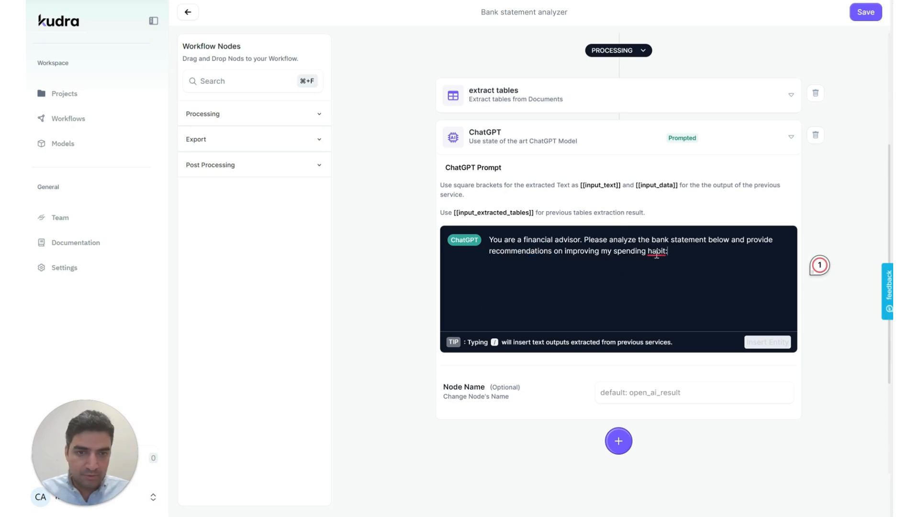
mouse_move(656, 254)
left_click(664, 276)
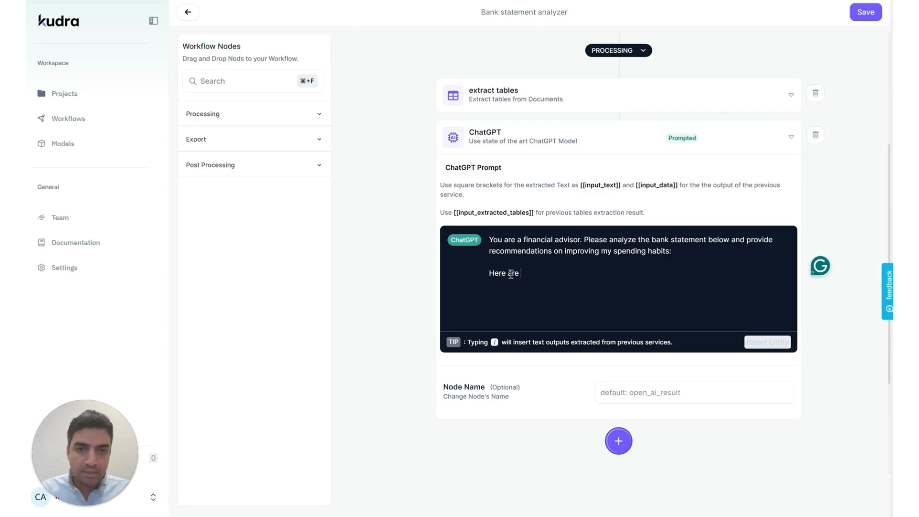
End the prompt with 'the bank statement:' followed by the [[input_extracted_tables]] placeholder.
type("the bank statement")
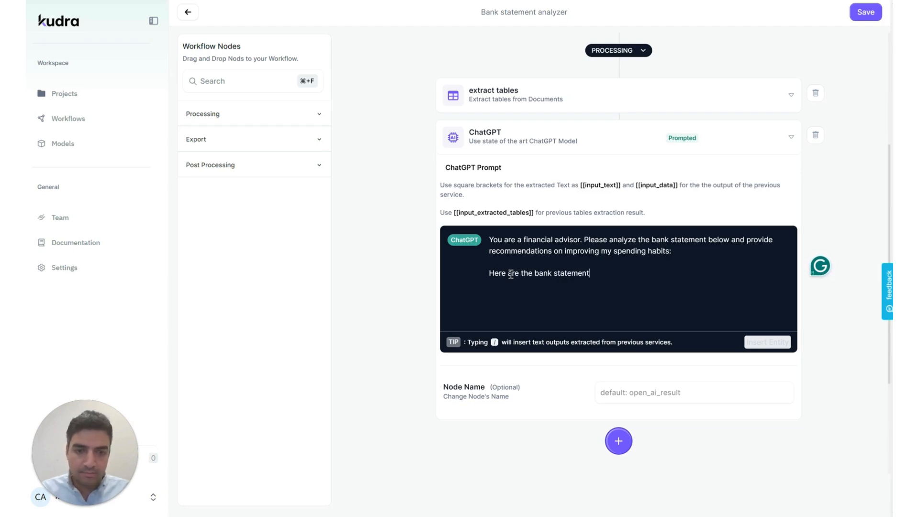
type(":")
key("Return")
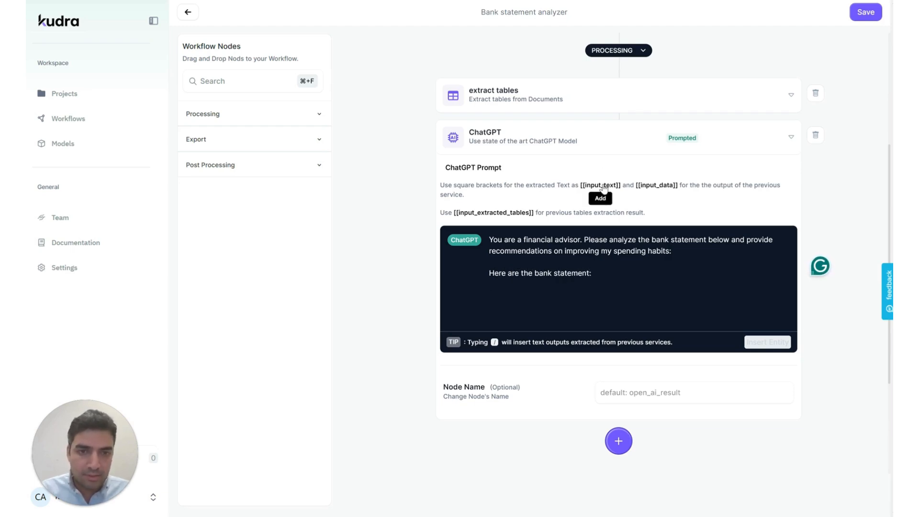
left_click(499, 214)
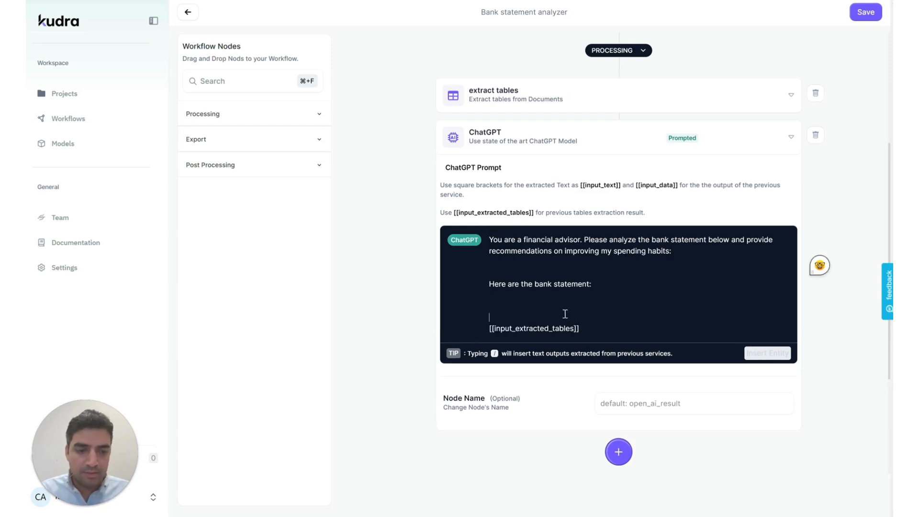
key("BackSpace")
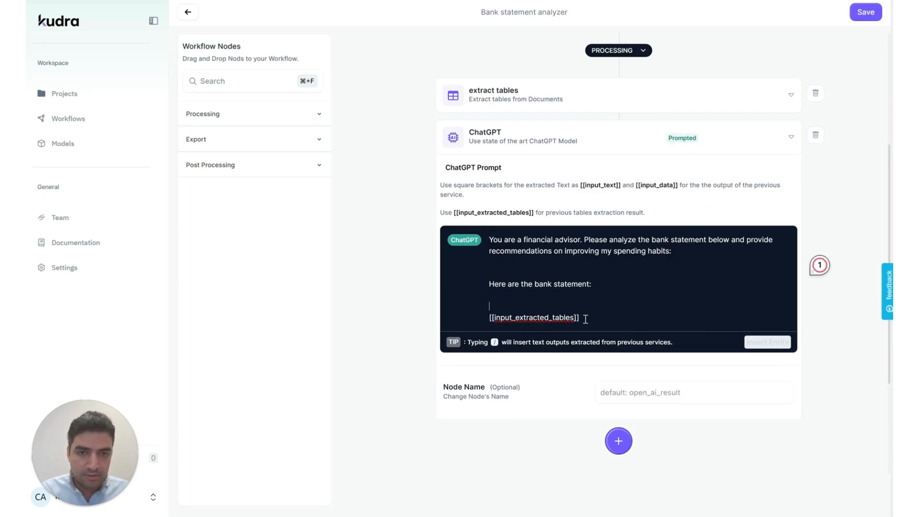
left_click(585, 319)
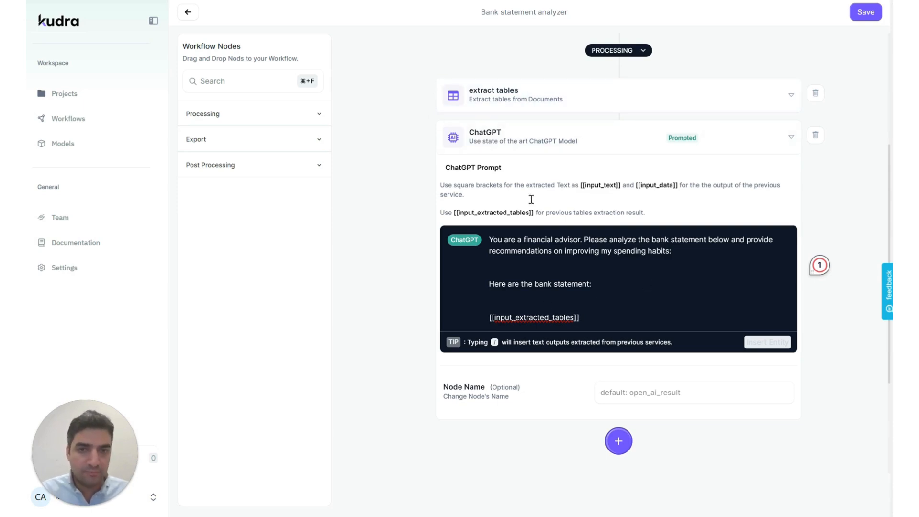
Name the ChatGPT step Analyzer.
left_click(674, 394)
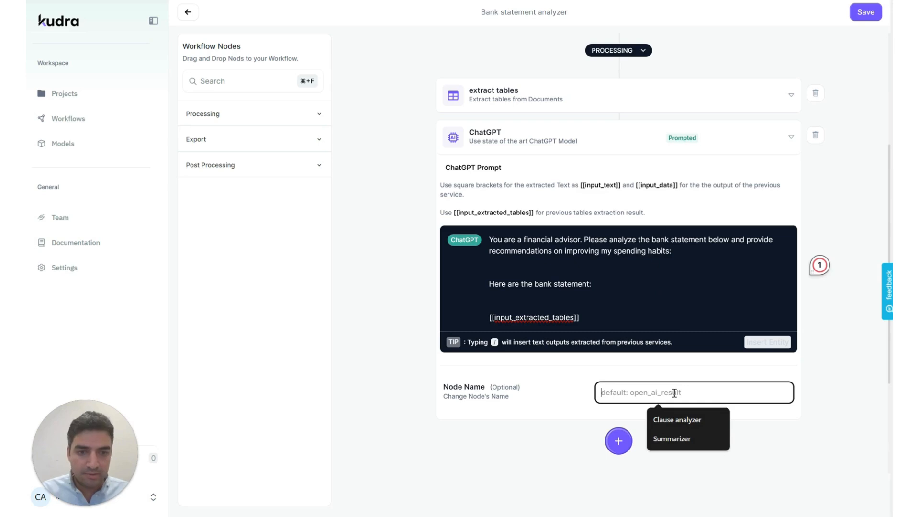
type("Analyzer")
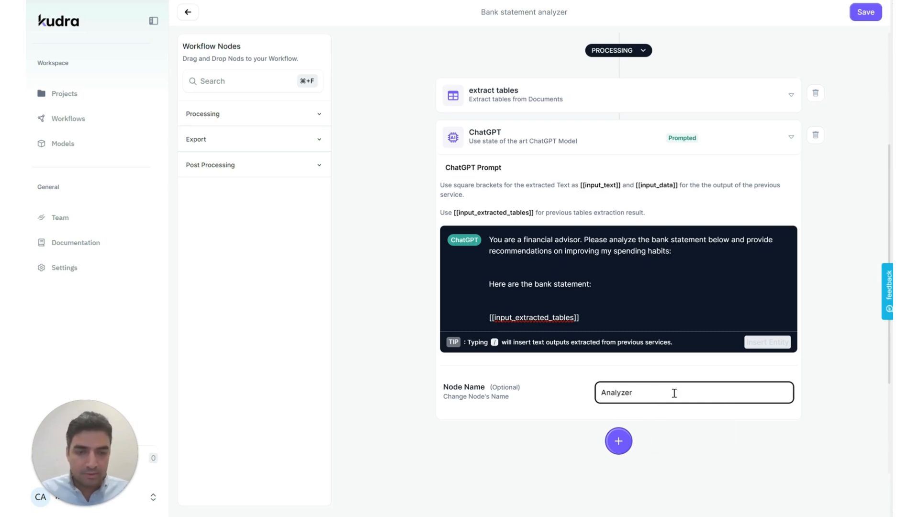
scroll(694, 428, "down", 3)
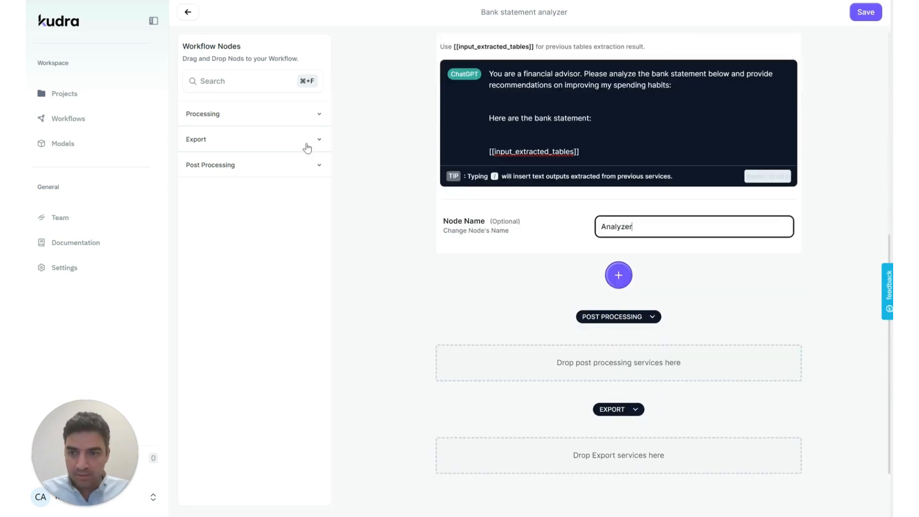
Add an export step to the Export stage and save the workflow.
left_click(307, 148)
left_click_drag(287, 194, 591, 463)
scroll(761, 312, "up", 7)
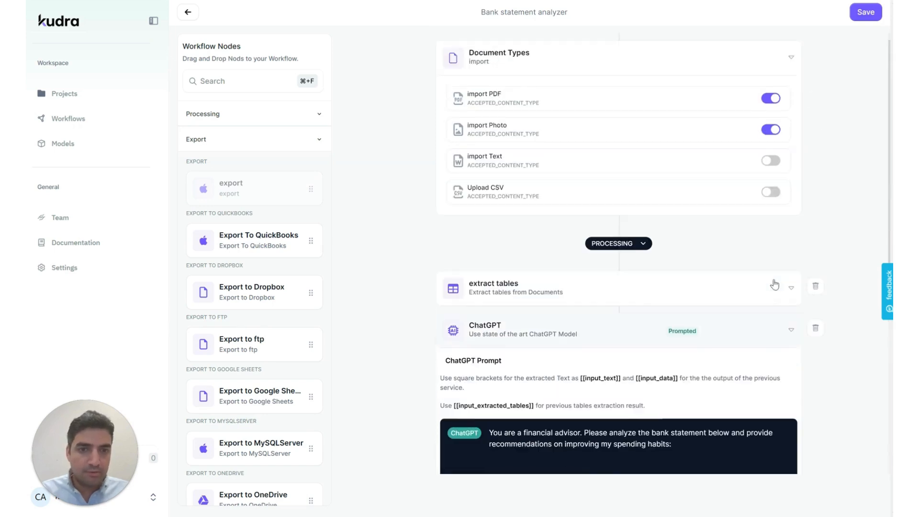
left_click(865, 12)
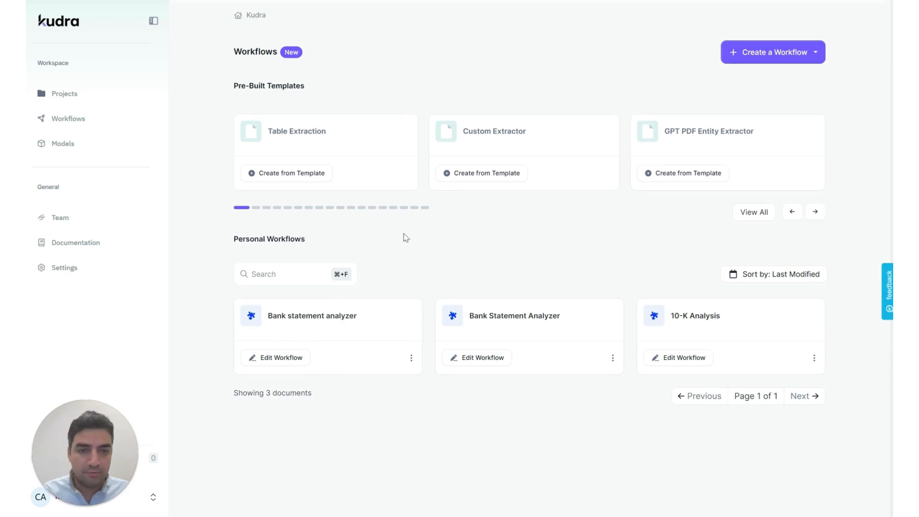
Start a new project named 'Bank statement analyzer v2'.
left_click(65, 98)
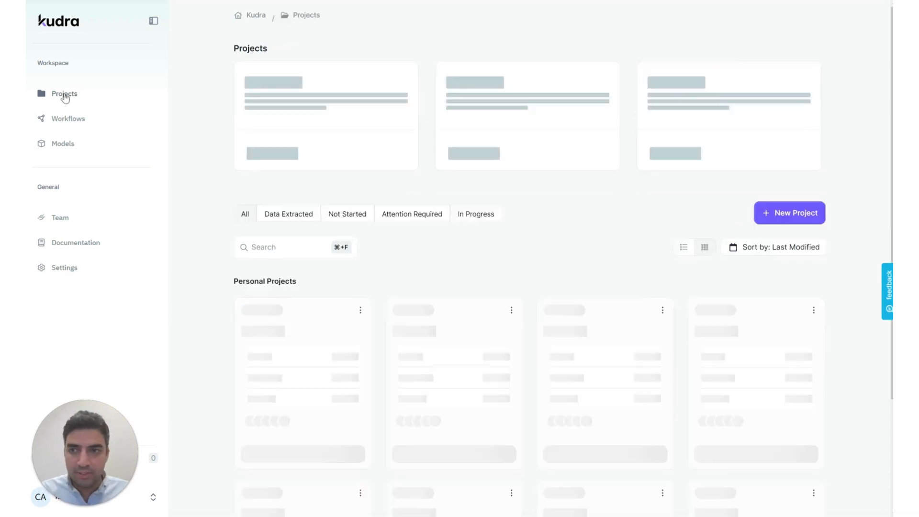
left_click(795, 246)
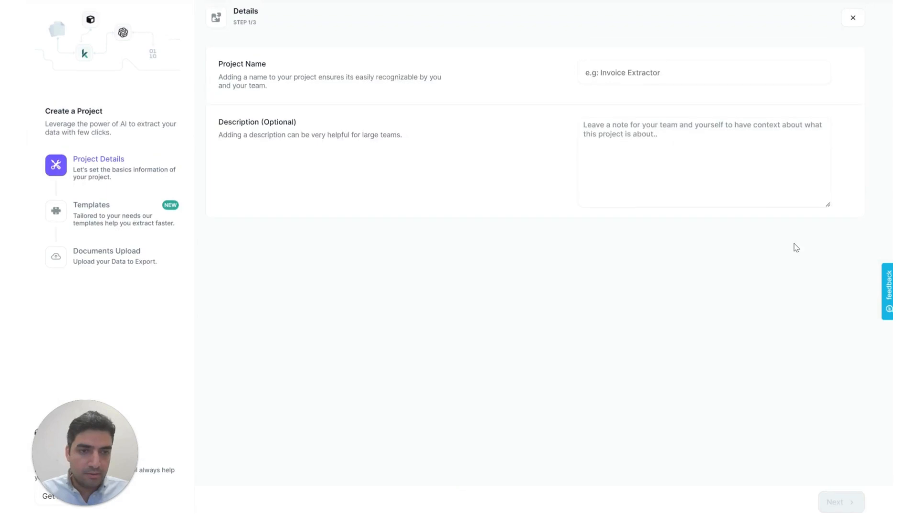
left_click(656, 75)
type("Bank sta")
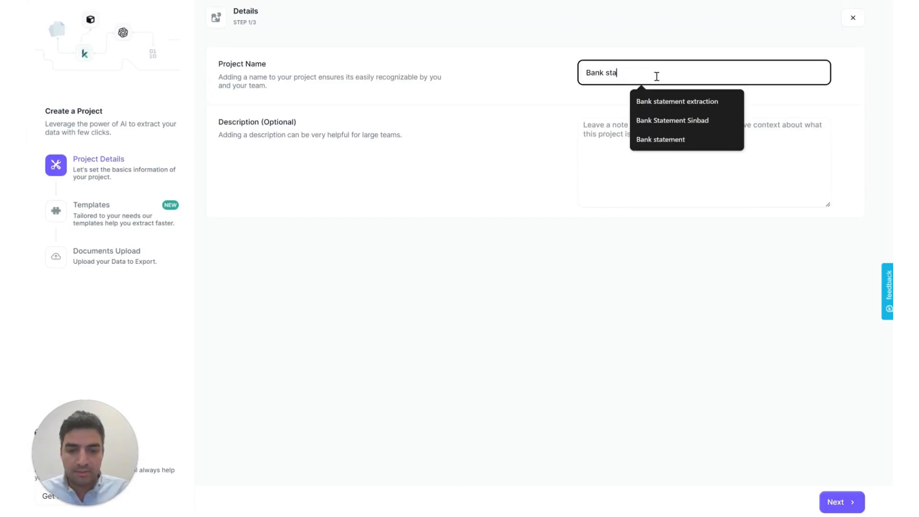
type("tement anam")
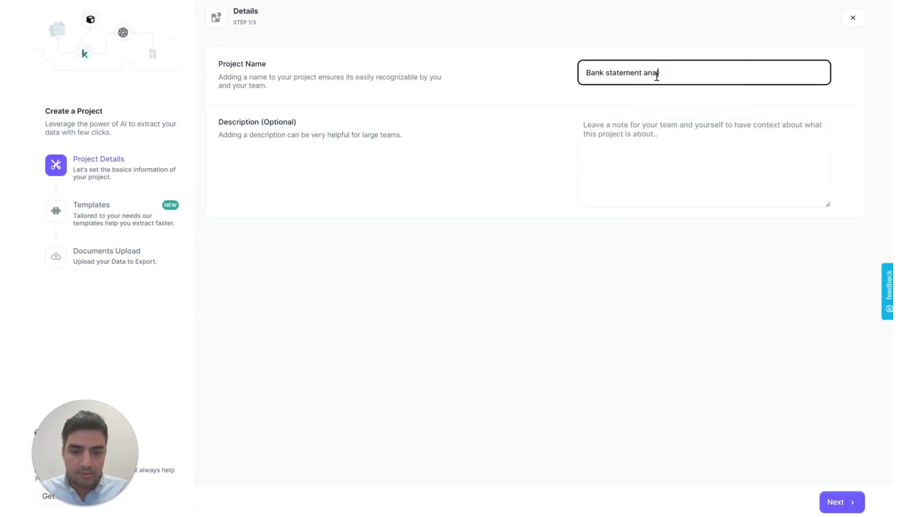
left_click(839, 501)
Choose the custom Bank statement analyzer template, reviewing its ChatGPT Prompt step, and continue.
left_click(688, 431)
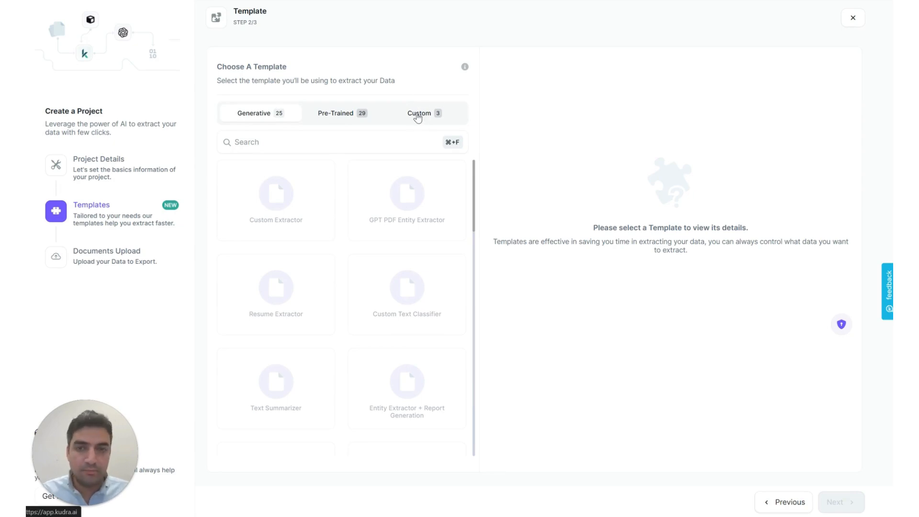
left_click(417, 117)
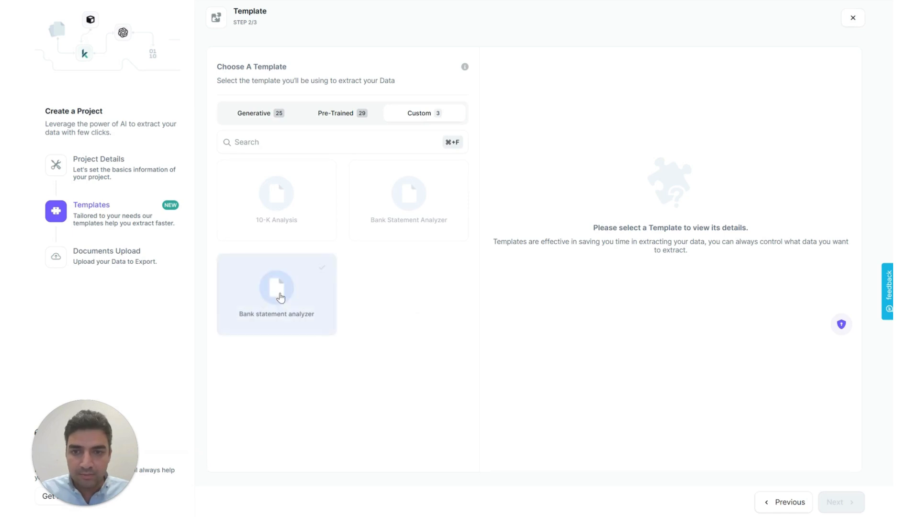
left_click(281, 297)
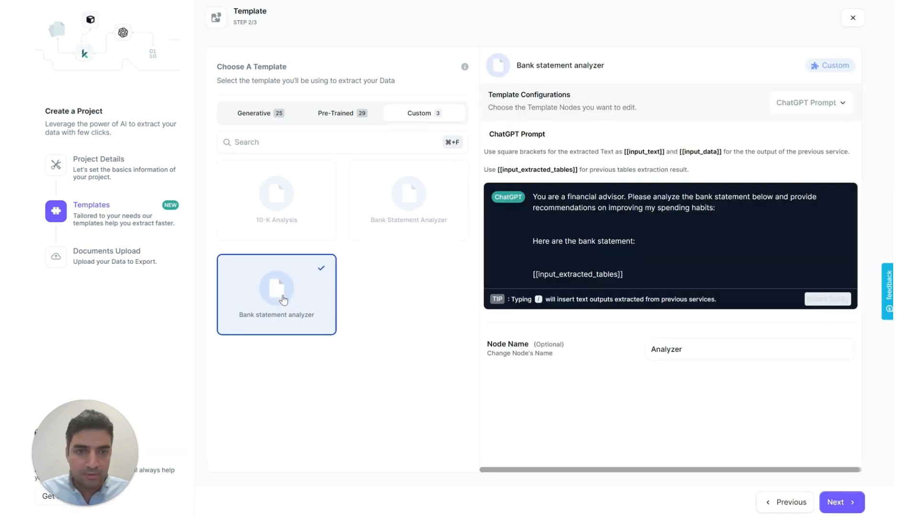
left_click(822, 106)
left_click(765, 128)
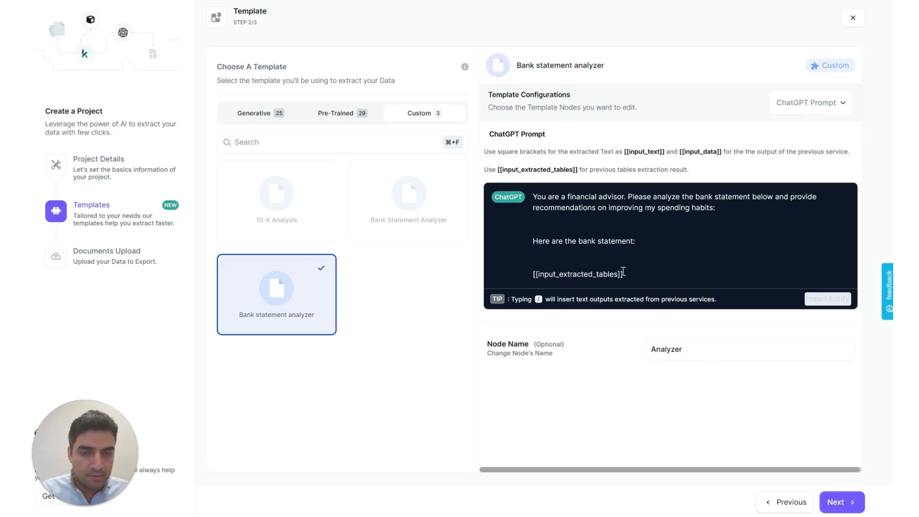
left_click(839, 502)
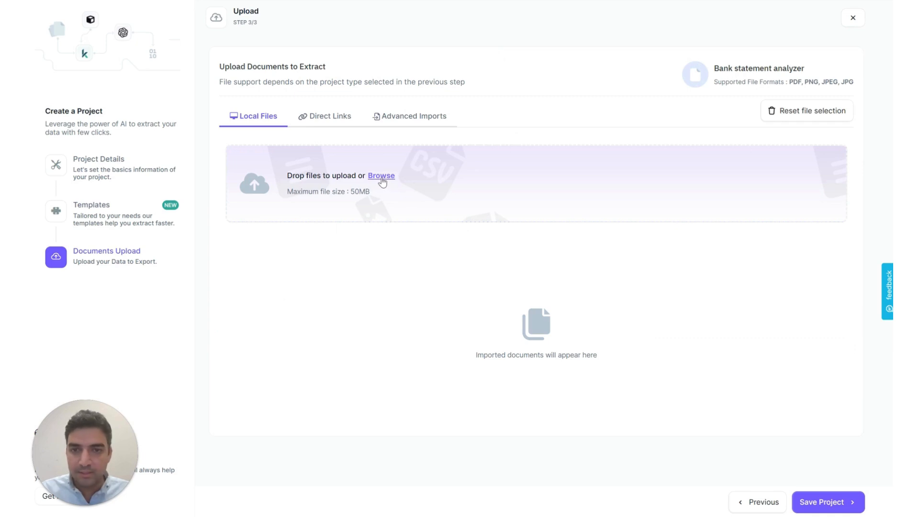
Upload Bank-Statement.jpg to the project and start its extraction.
left_click(382, 177)
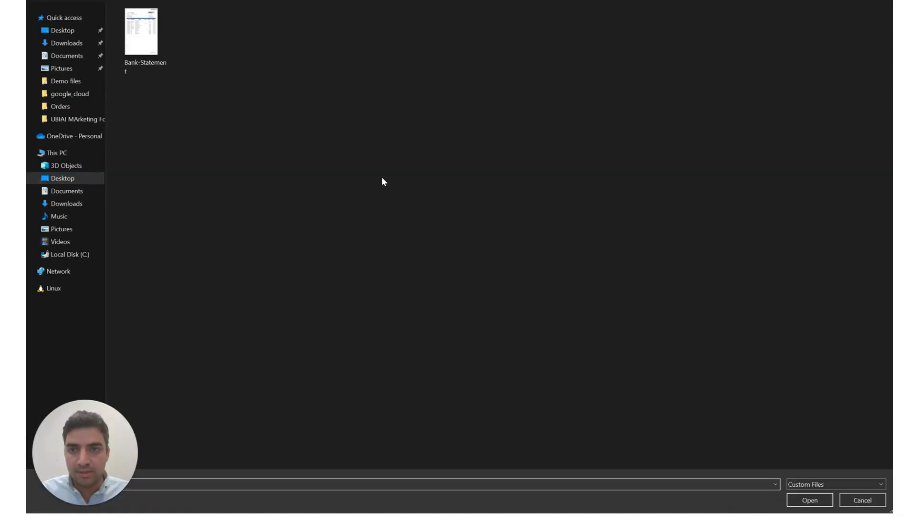
left_click(154, 40)
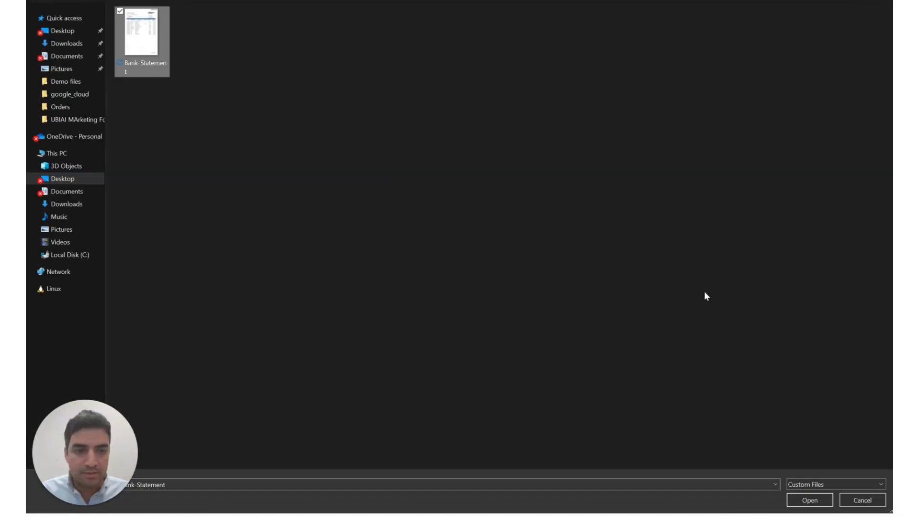
left_click(810, 500)
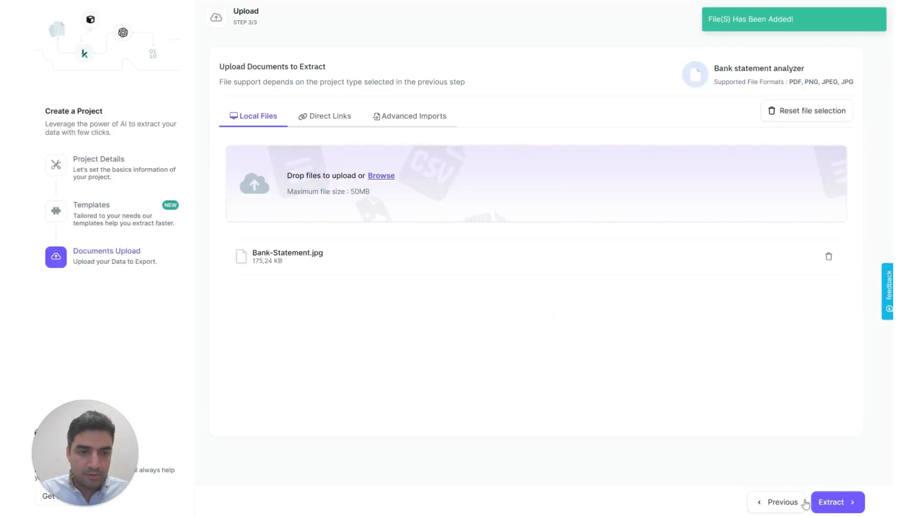
left_click(833, 503)
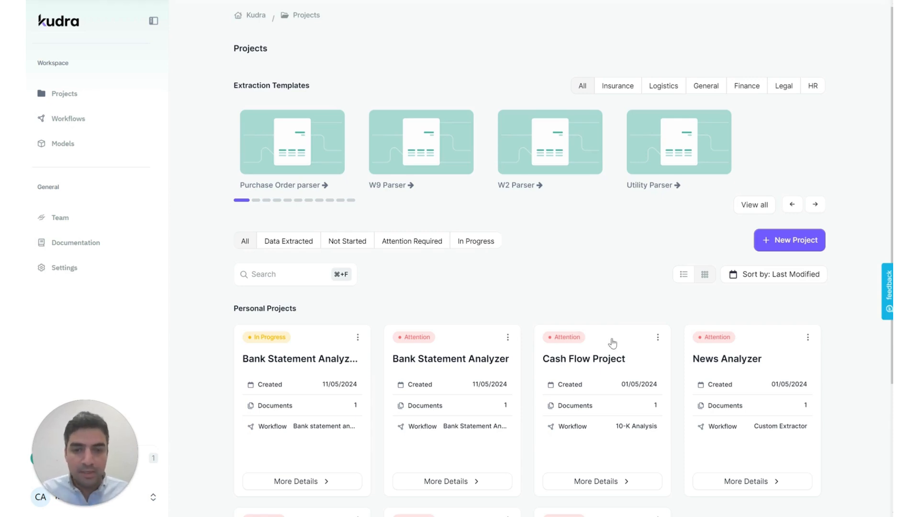
left_click(474, 482)
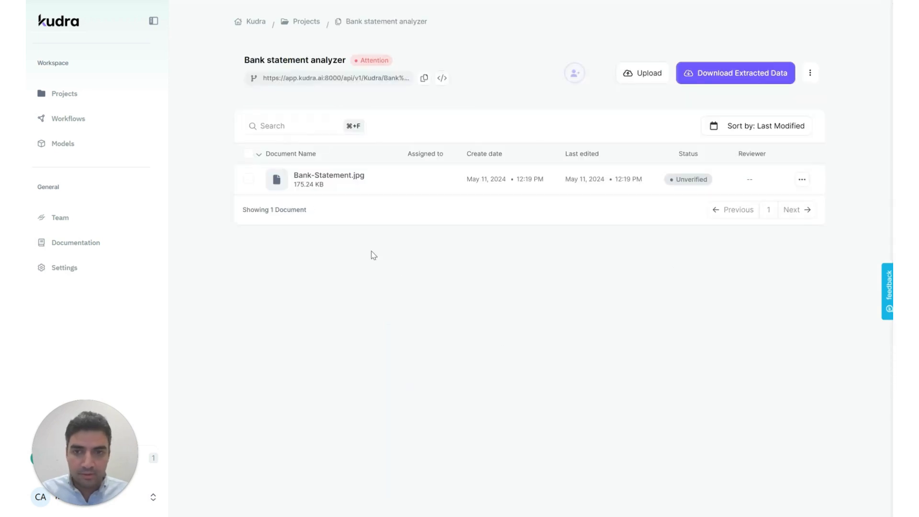
left_click(334, 182)
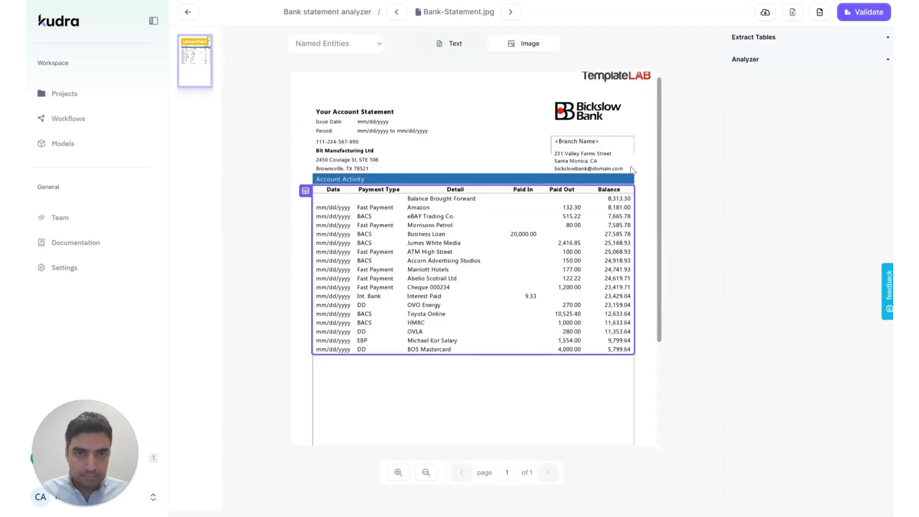
mouse_move(450, 283)
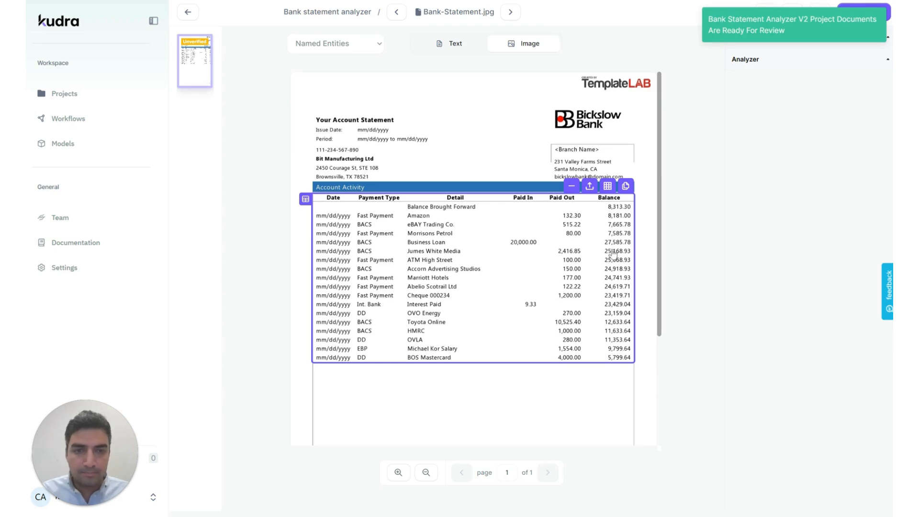
left_click(608, 188)
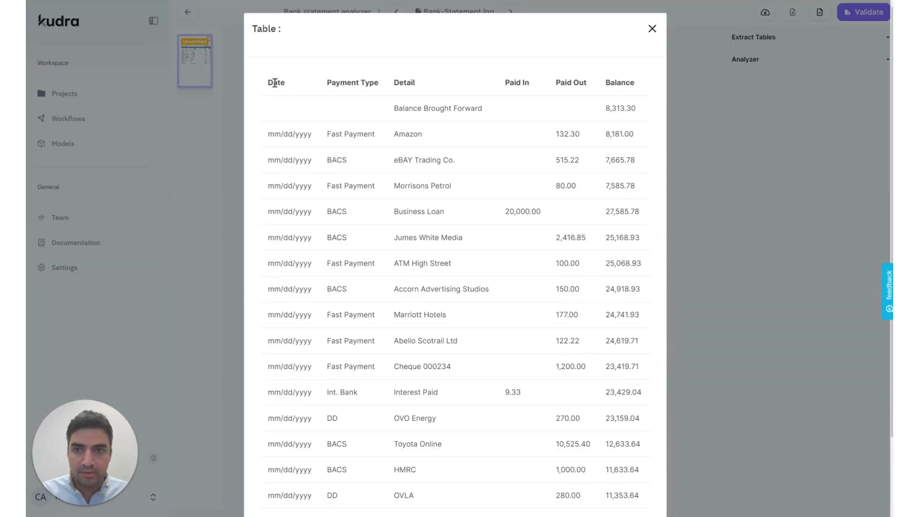
left_click_drag(274, 82, 467, 369)
left_click(467, 369)
scroll(466, 268, "up", 2)
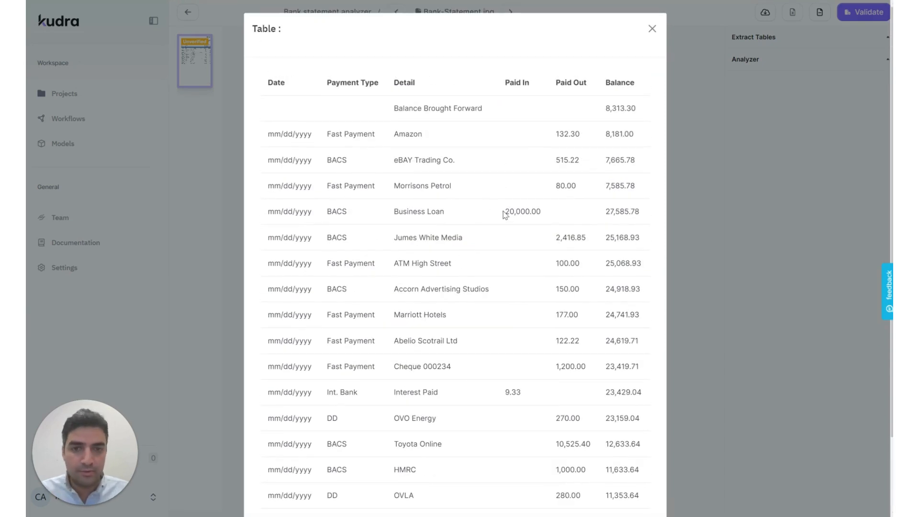
left_click(737, 148)
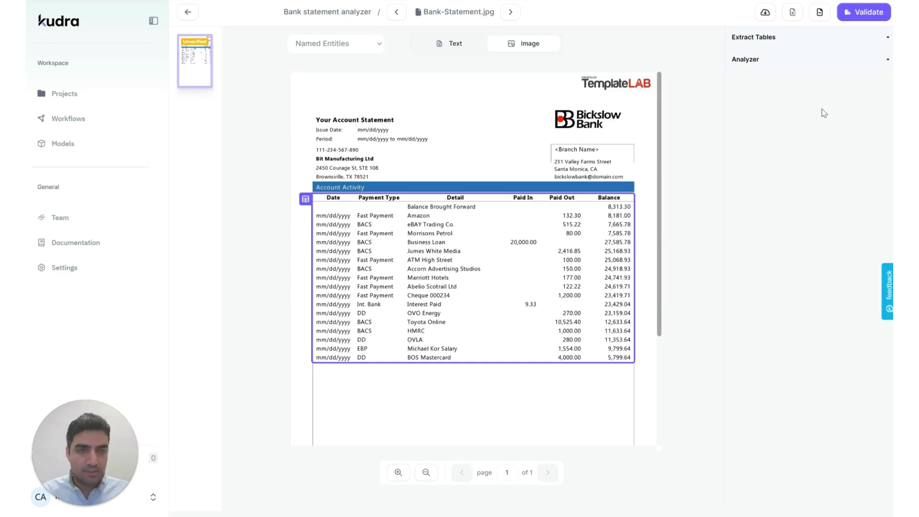
left_click(888, 62)
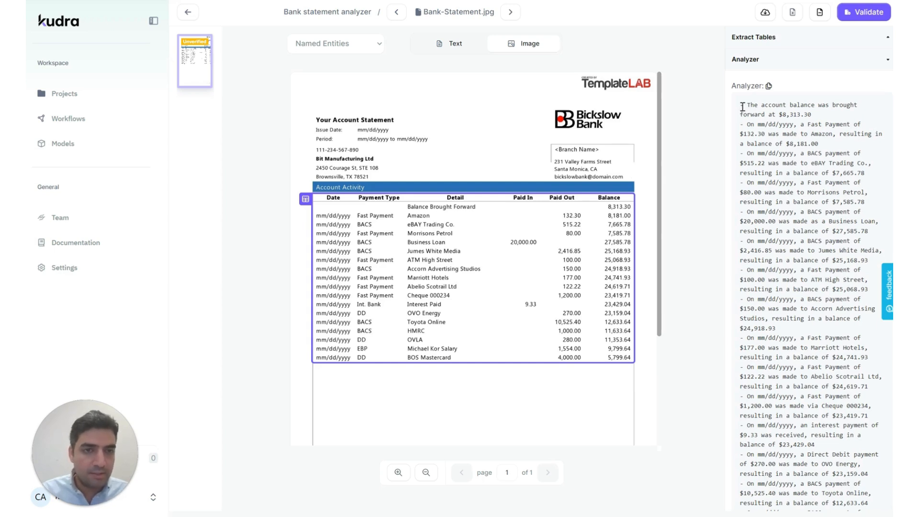
Read through the Analyzer's transaction summary and six spending recommendations.
left_click_drag(743, 107, 769, 146)
left_click(783, 183)
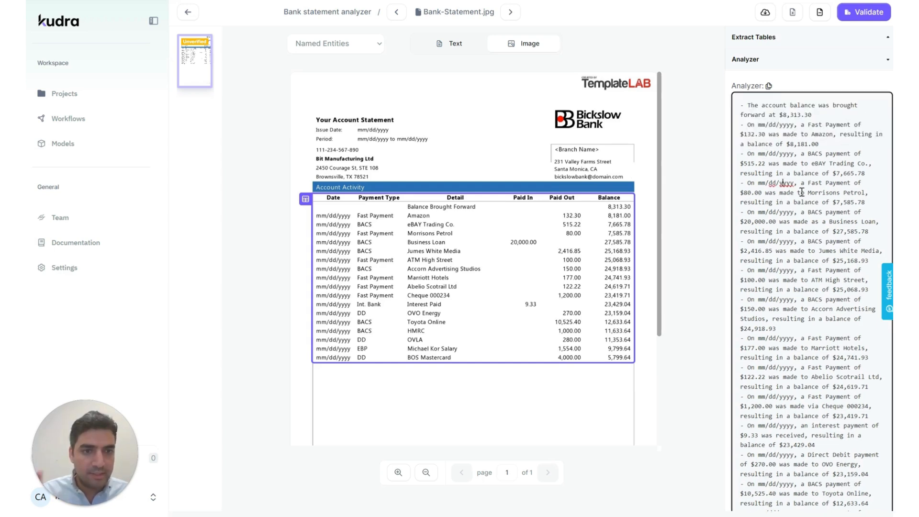
scroll(816, 232, "down", 3)
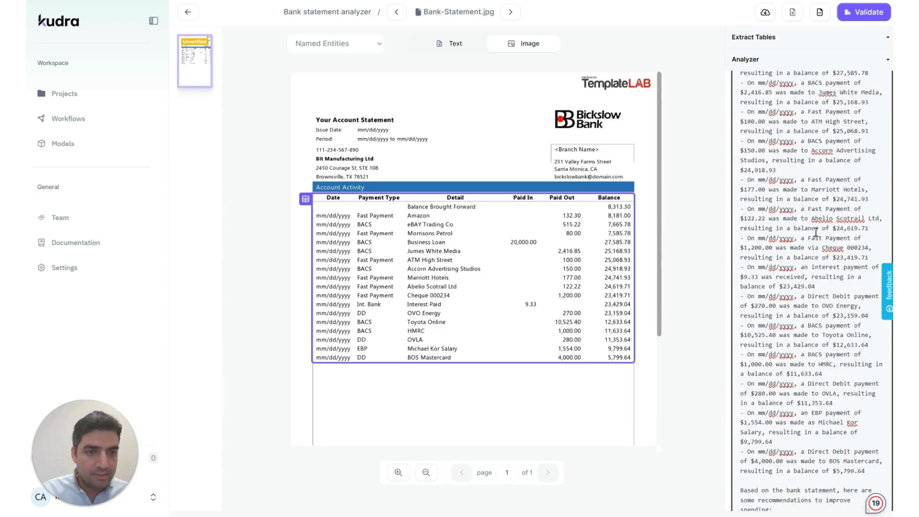
scroll(816, 232, "down", 6)
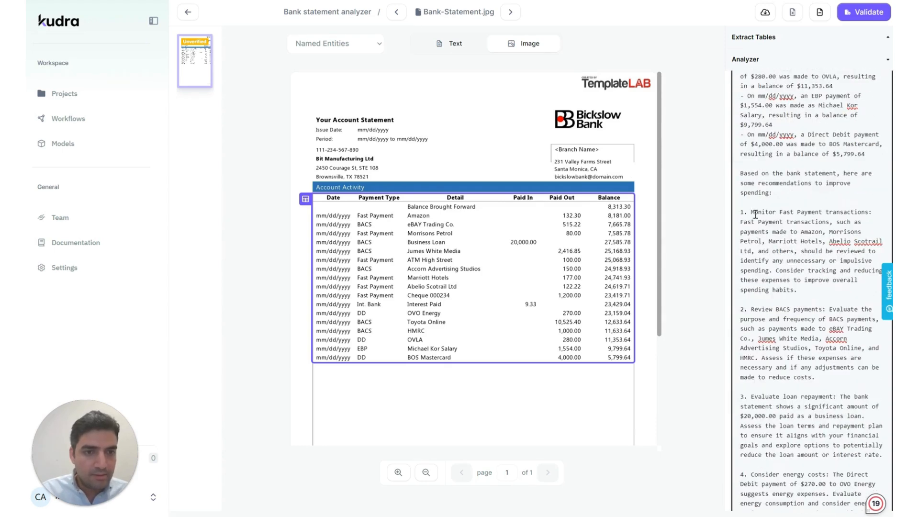
scroll(754, 201, "down", 1)
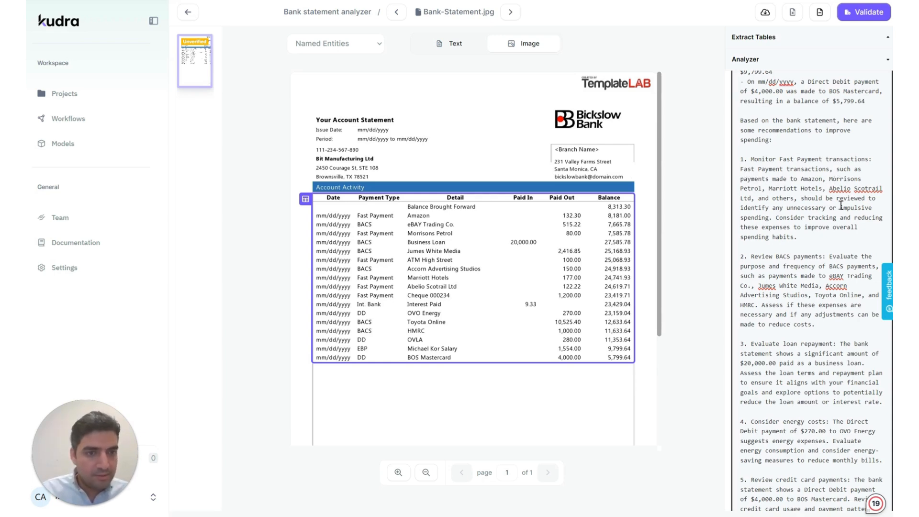
scroll(846, 173, "down", 2)
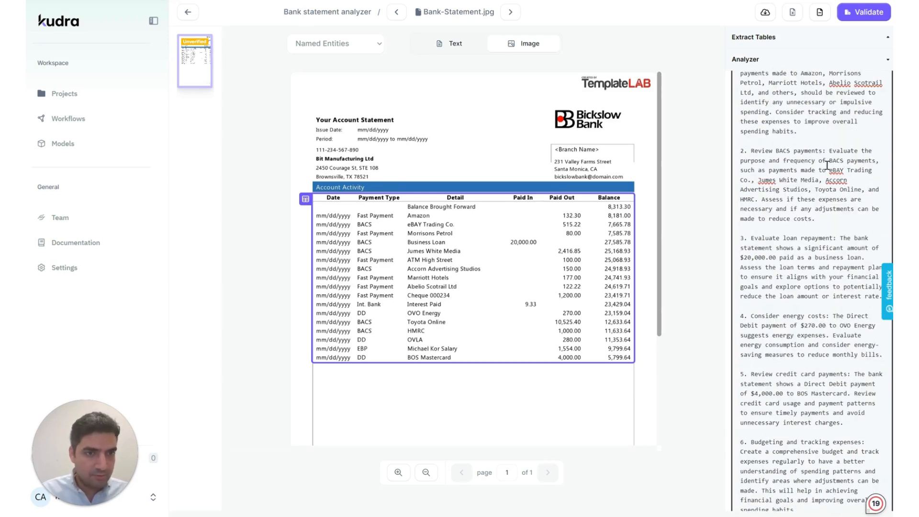
left_click(791, 244)
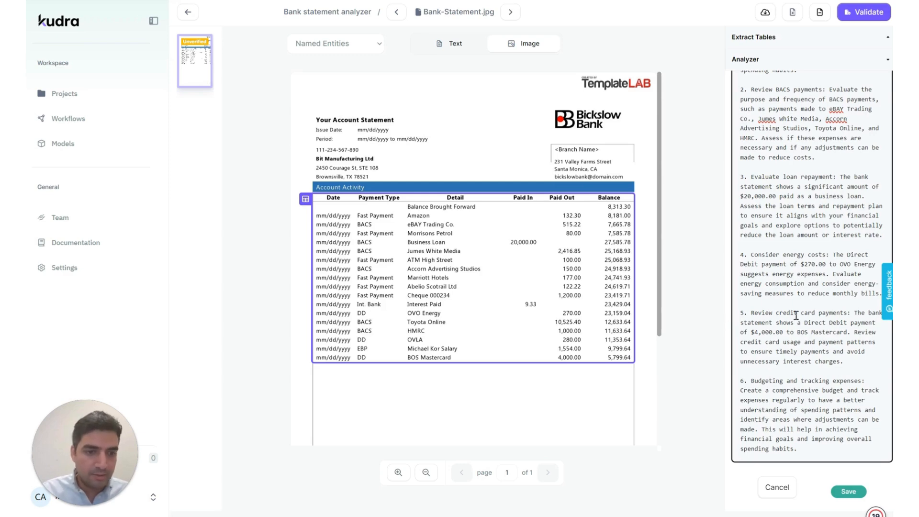
scroll(818, 206, "up", 8)
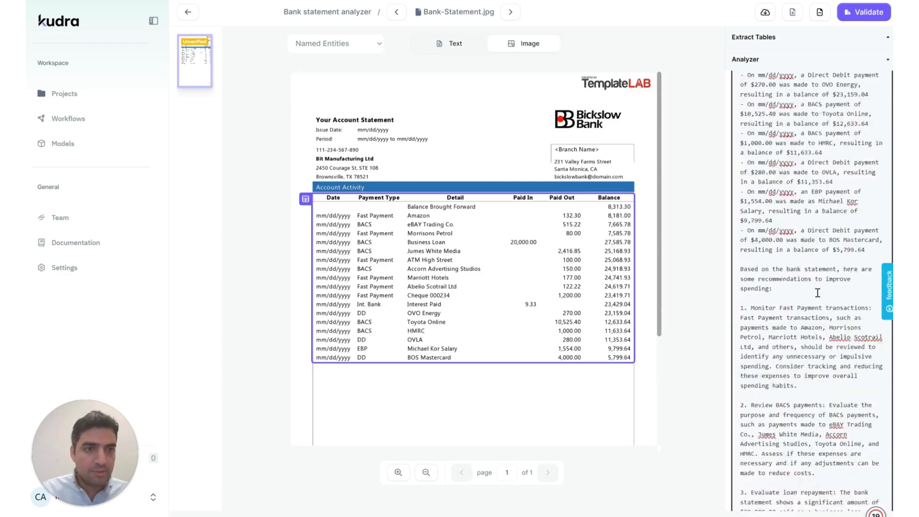
scroll(818, 206, "down", 4)
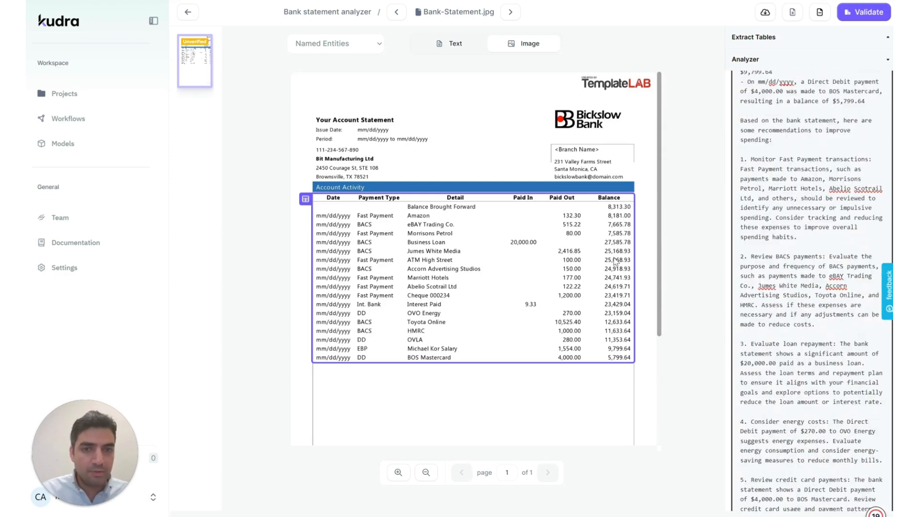
left_click(74, 120)
Review the ChatGPT prompt in the Bank statement analyzer workflow, then return to Projects.
left_click(291, 362)
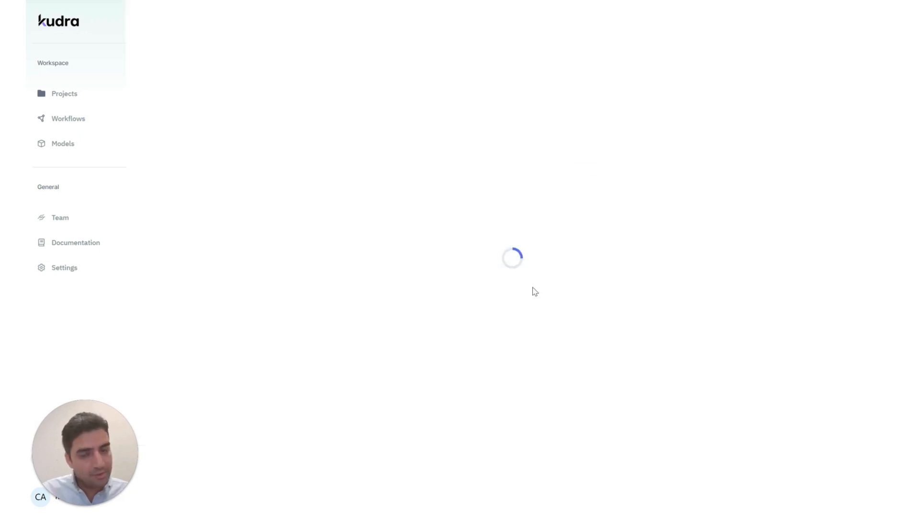
left_click(771, 344)
scroll(646, 320, "down", 2)
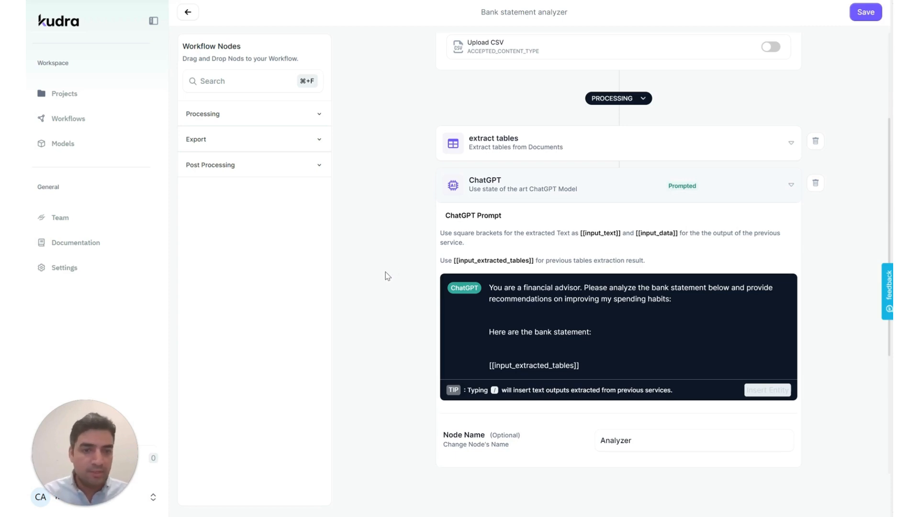
left_click(67, 93)
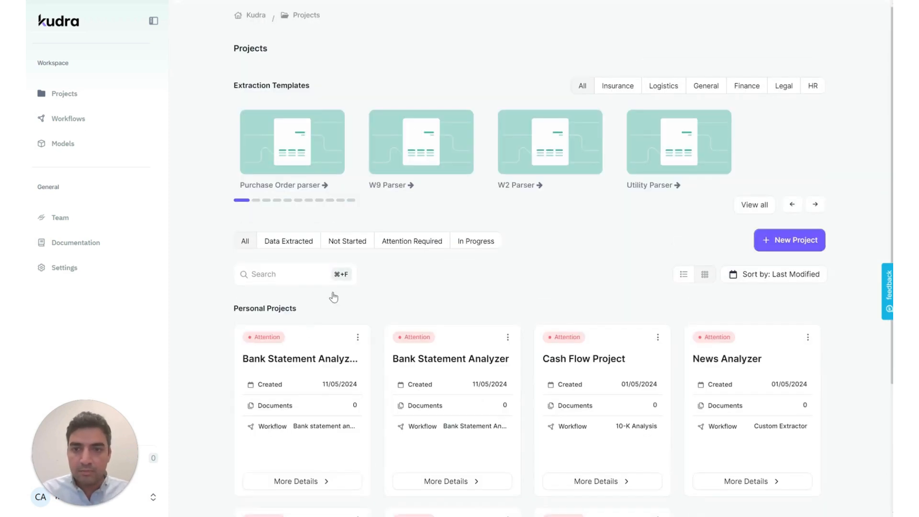
Export the Bank-Statement.jpg results from Bank statement analyzer v2 to Excel as 42459.xlsx and open the workbook.
left_click(307, 479)
left_click(355, 187)
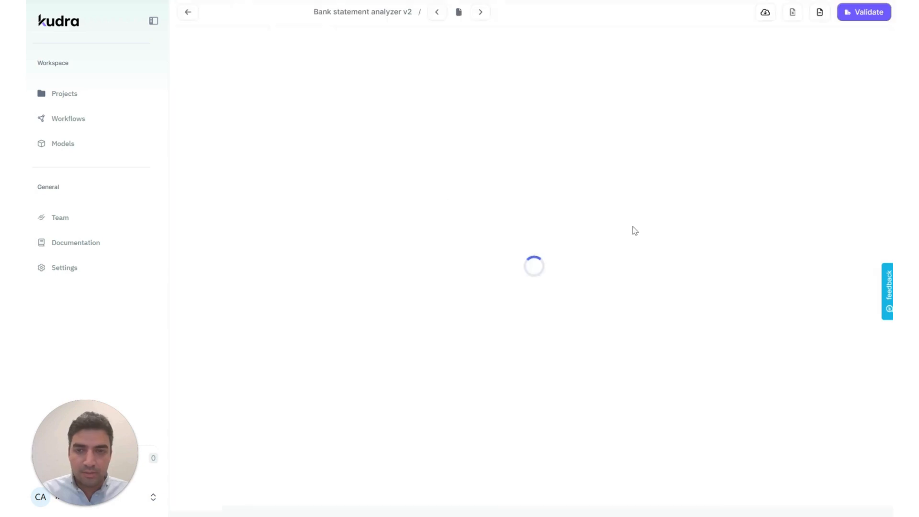
left_click(765, 14)
left_click(789, 48)
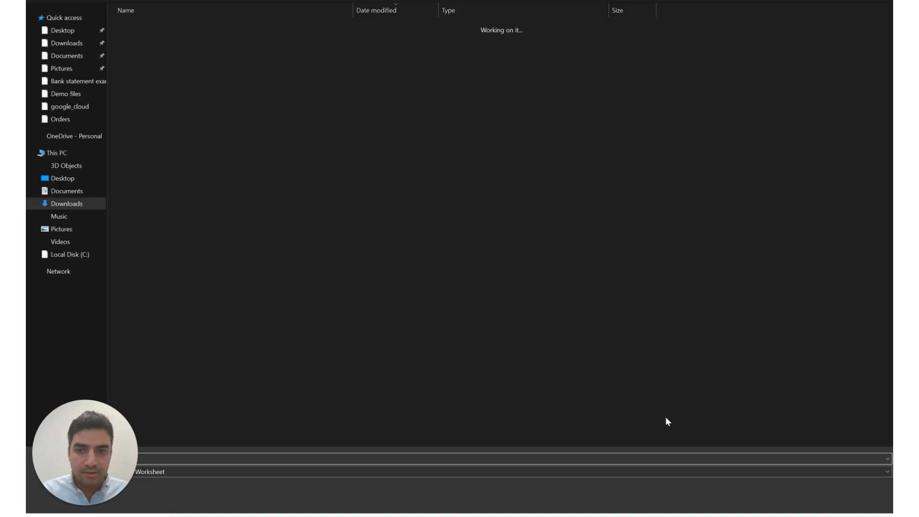
left_click(810, 500)
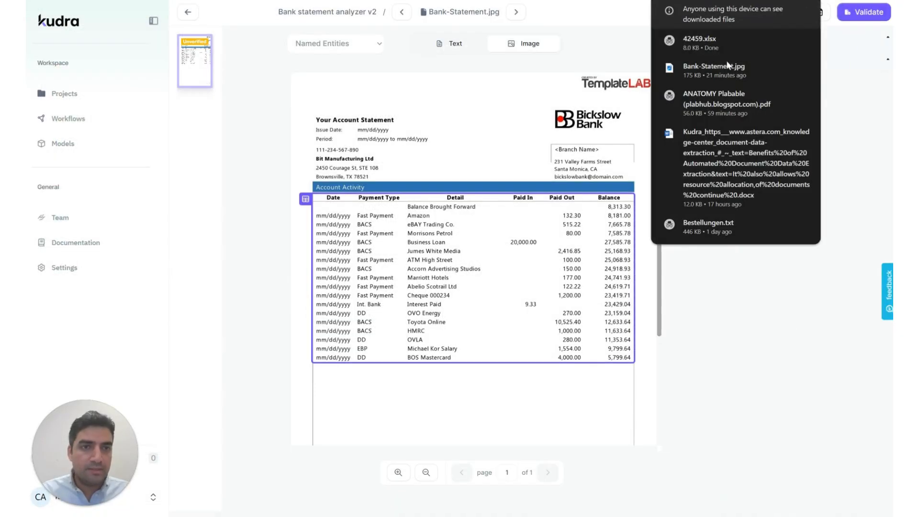
left_click(698, 43)
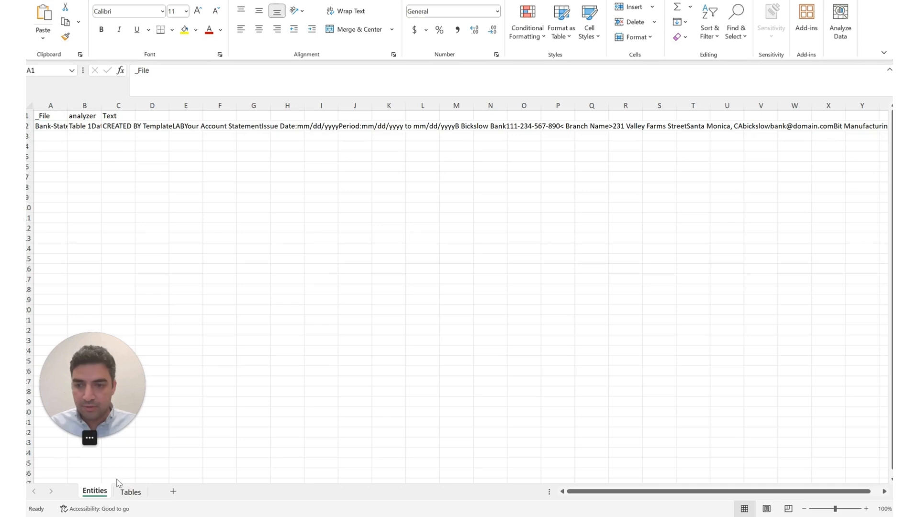
Look over the Tables and Entities sheets in 42459.xlsx, then return to Kudra's Projects page.
left_click(129, 493)
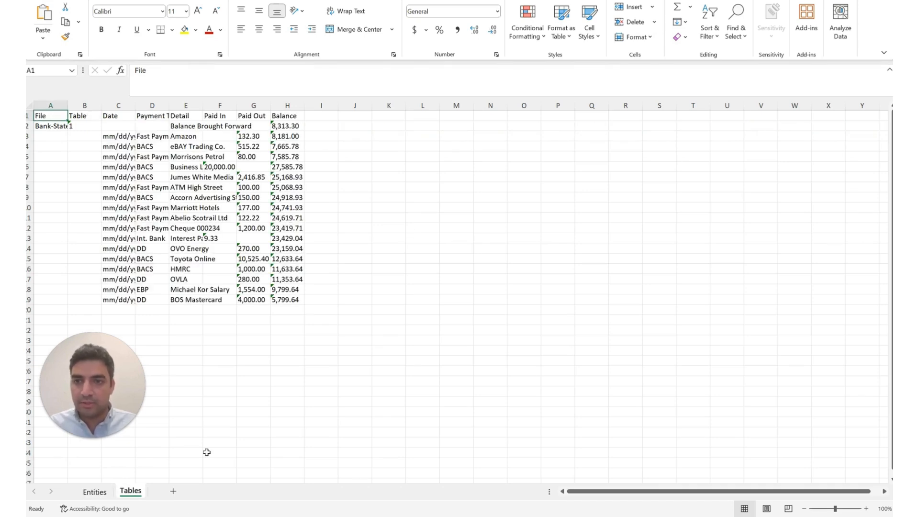
left_click(94, 493)
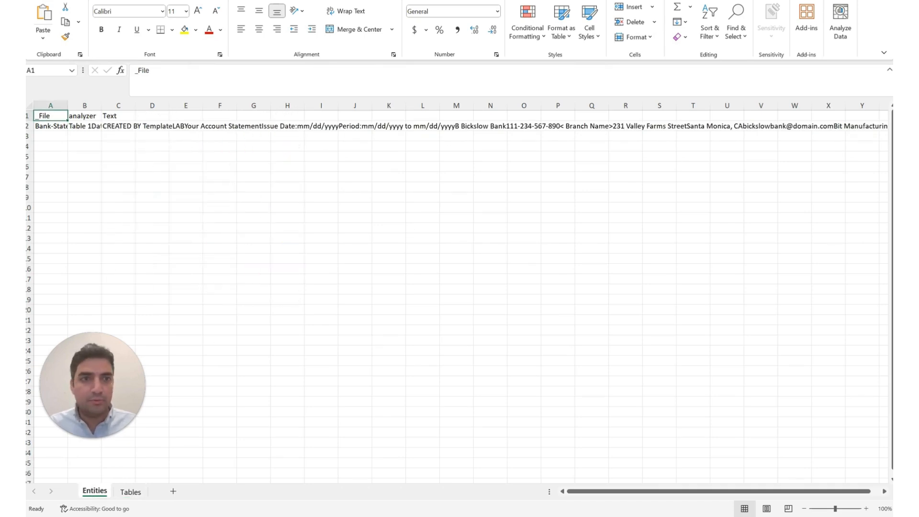
key("alt+Tab")
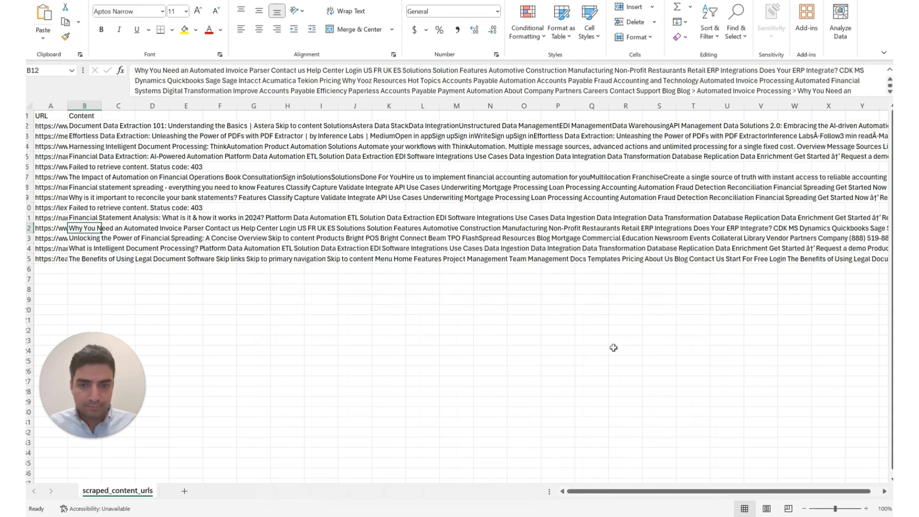
key("alt+Tab")
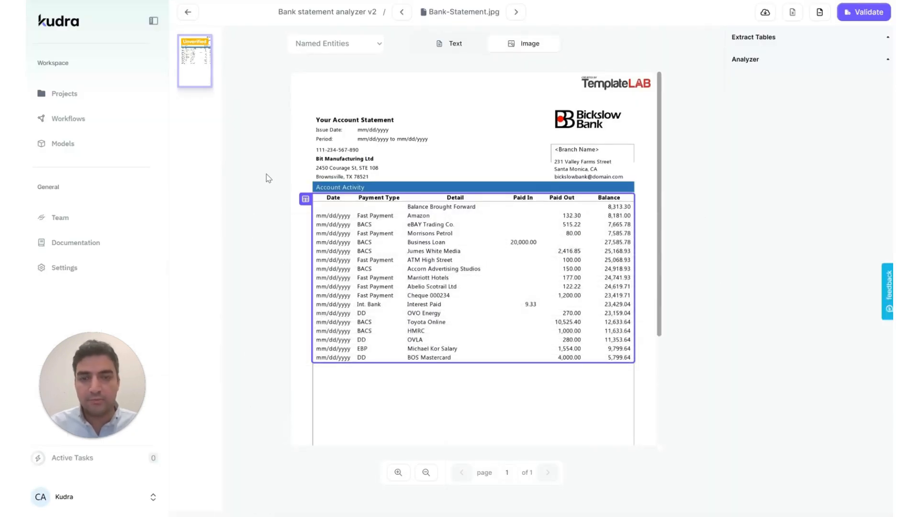
left_click(73, 94)
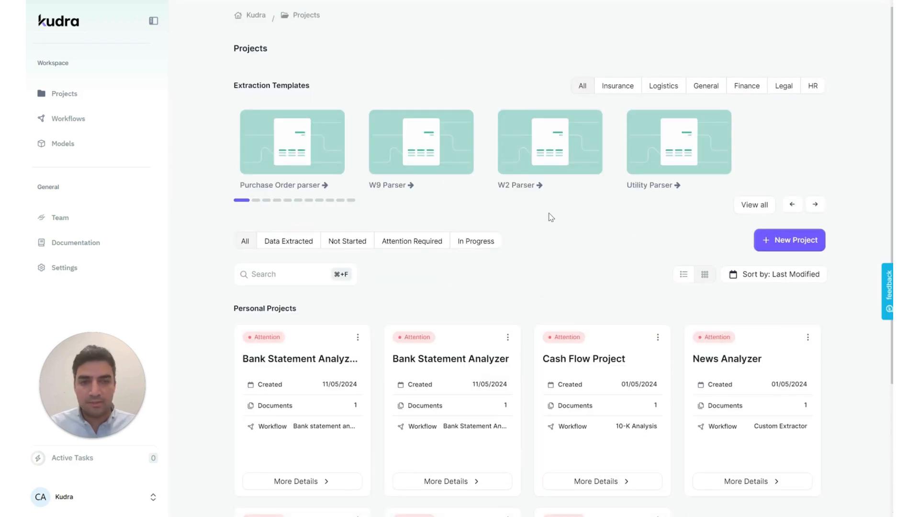